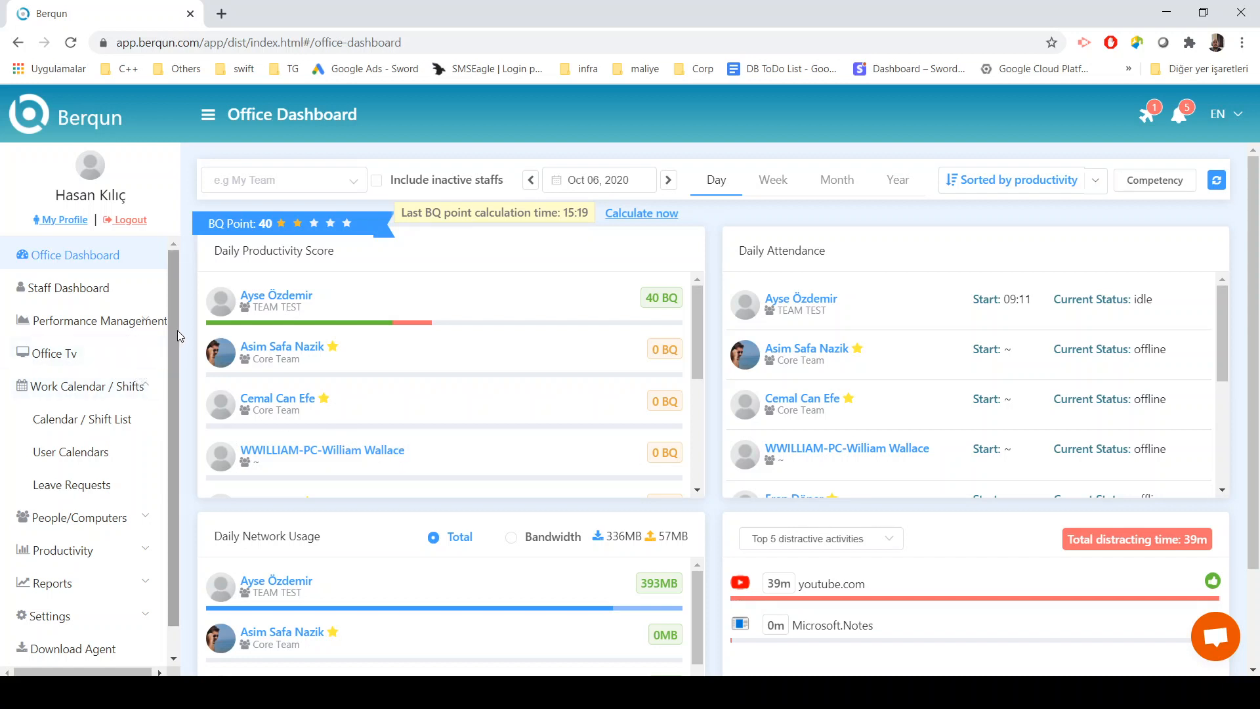
# Open the Istanbul Team (2020) work calendar for editing from the 2020 calendar and shift list
pyautogui.click(141, 390)
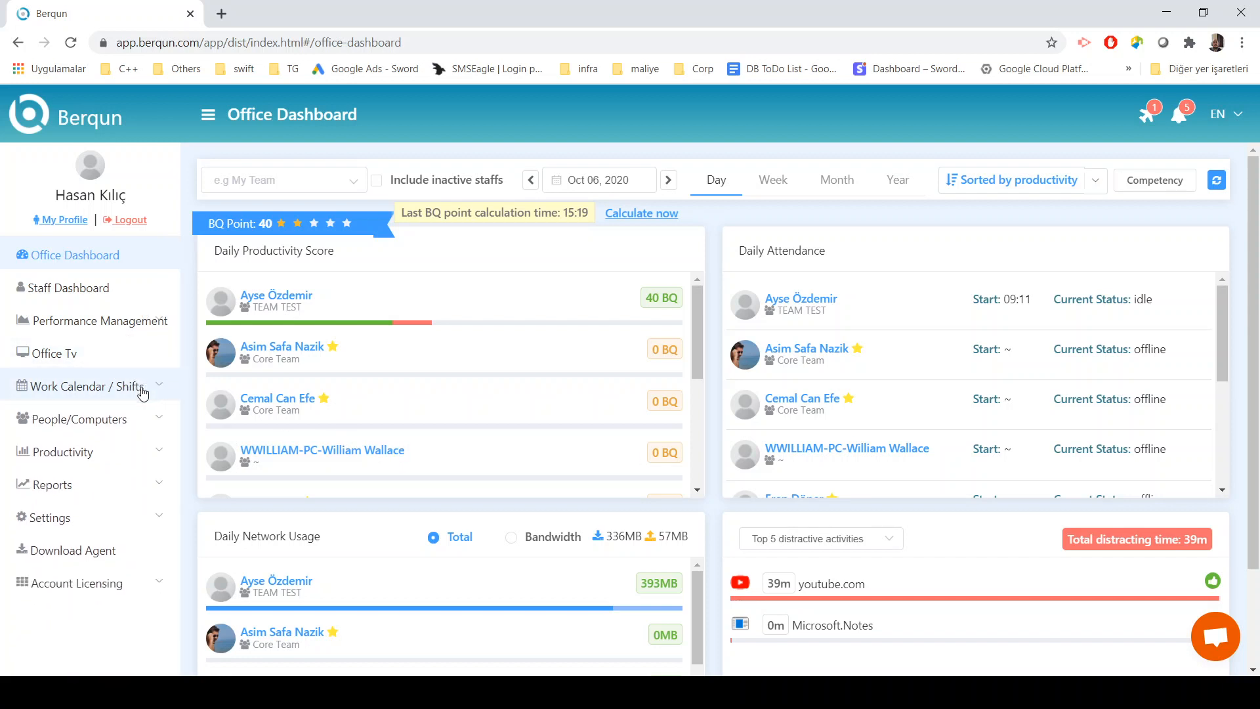
pyautogui.click(142, 390)
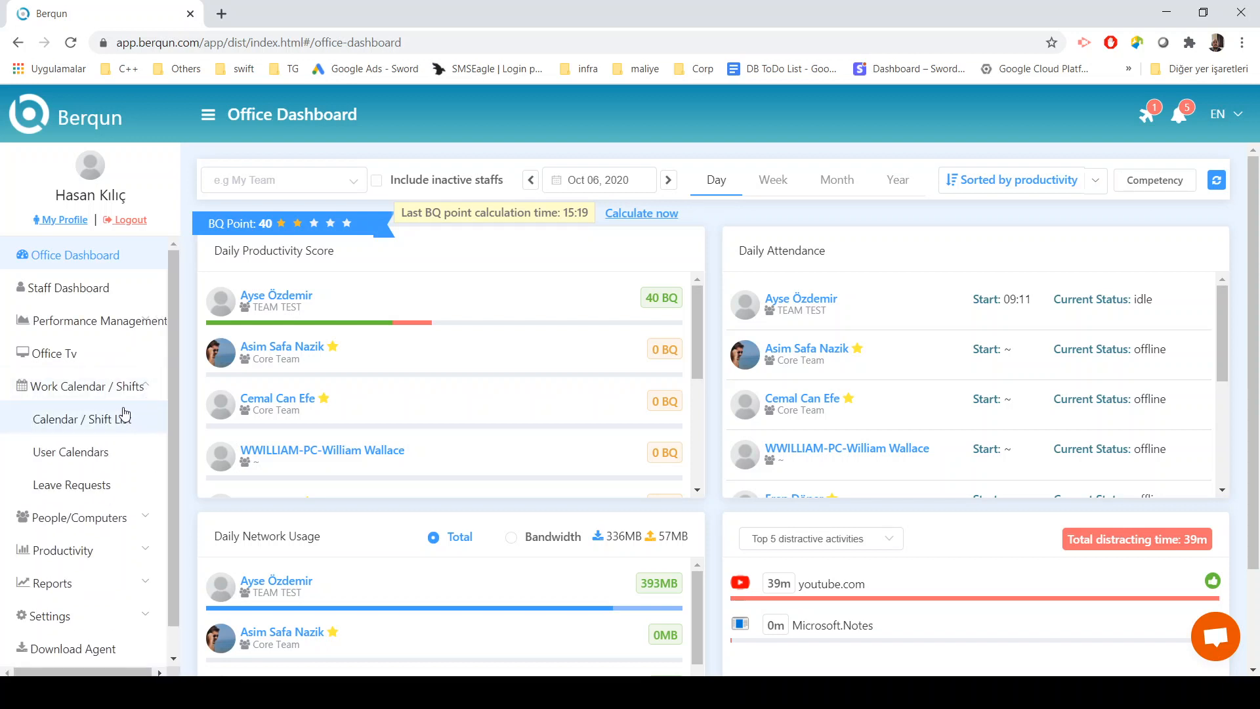
pyautogui.click(81, 423)
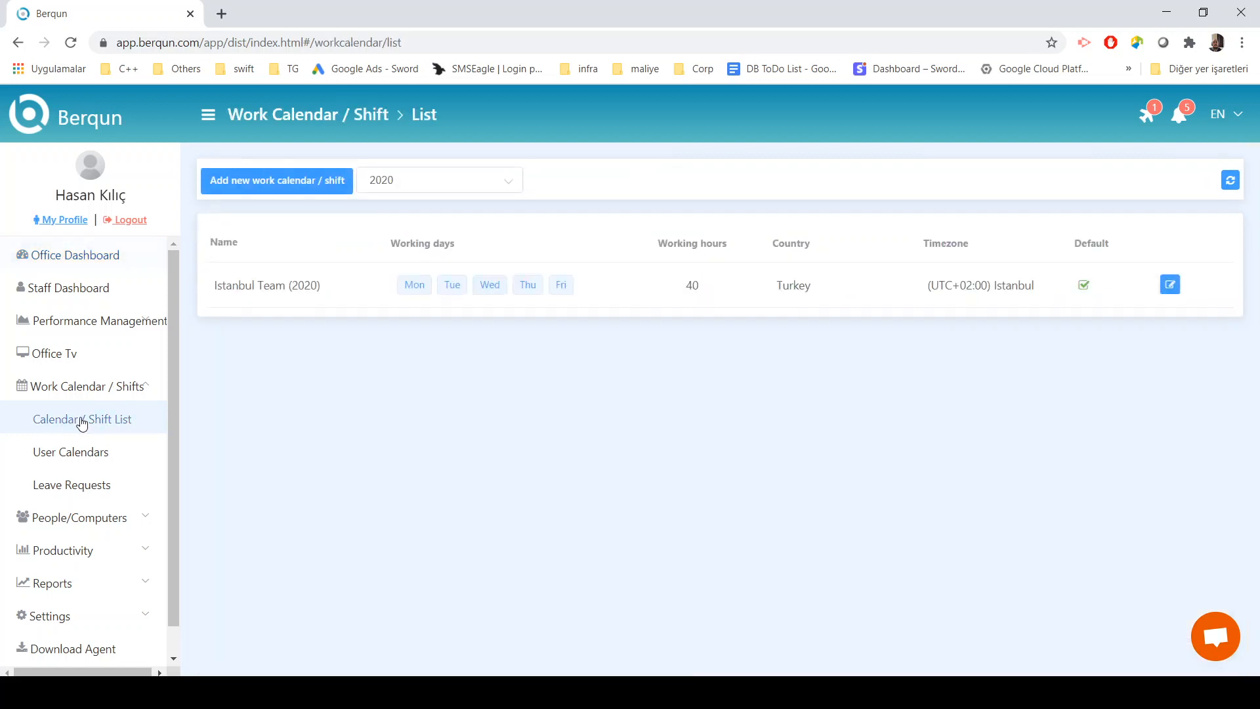
pyautogui.click(402, 190)
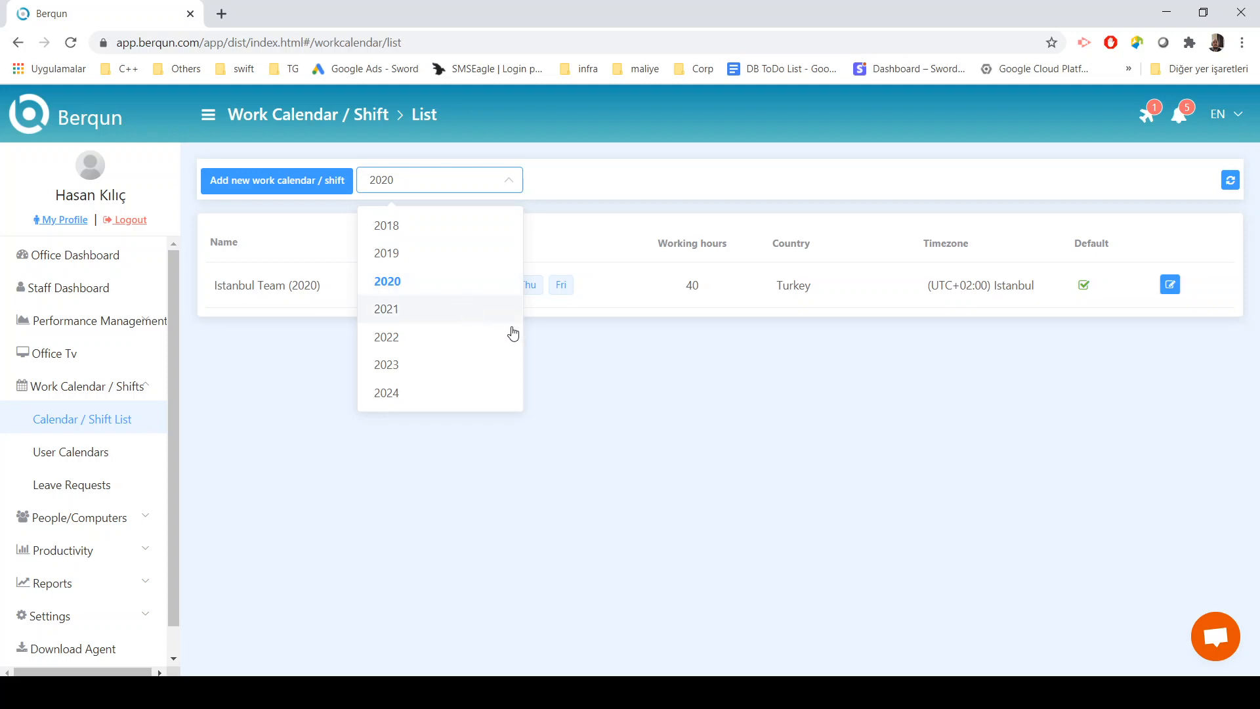
pyautogui.click(607, 382)
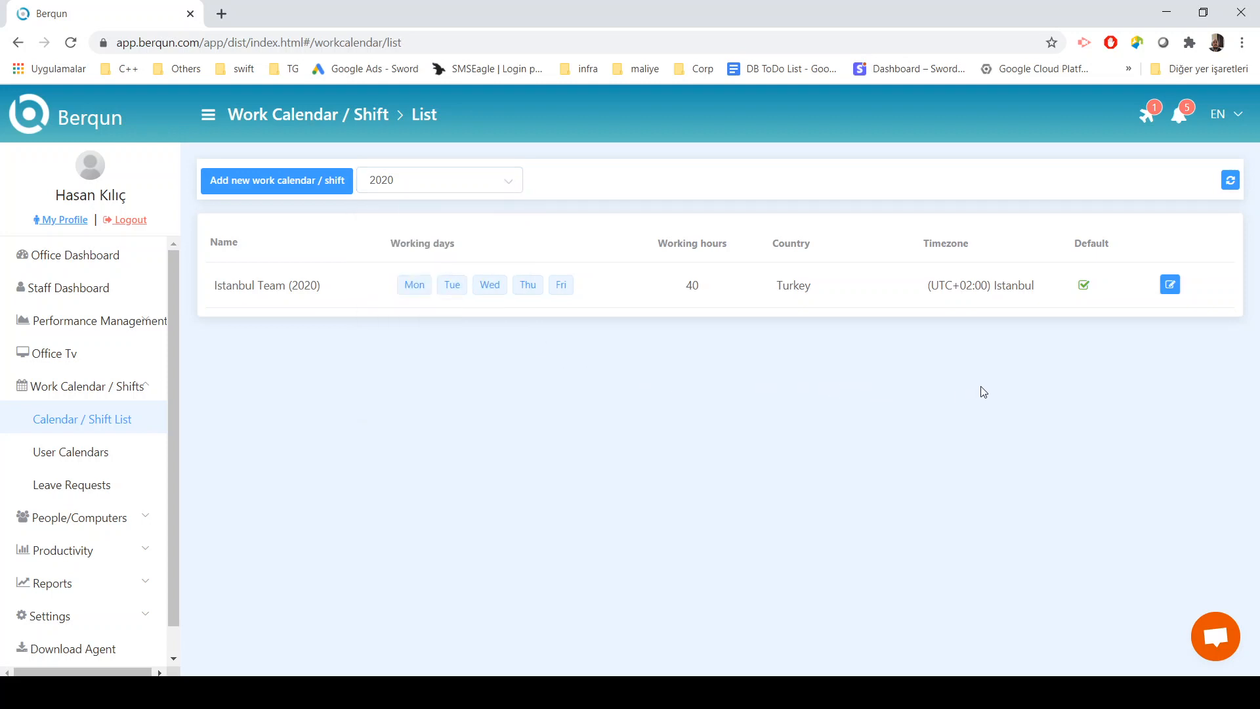
pyautogui.click(1171, 286)
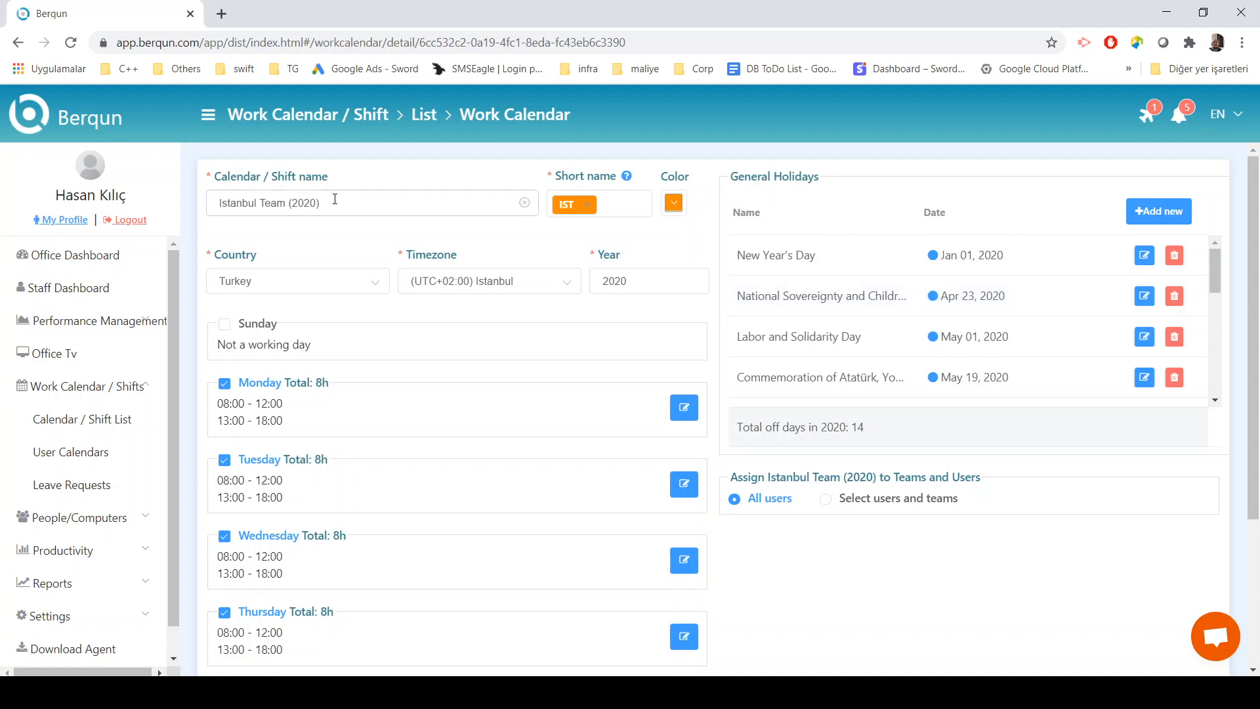
# Look over the calendar's name and the color choices available for its short name
pyautogui.moveTo(363, 205); pyautogui.dragTo(201, 210)
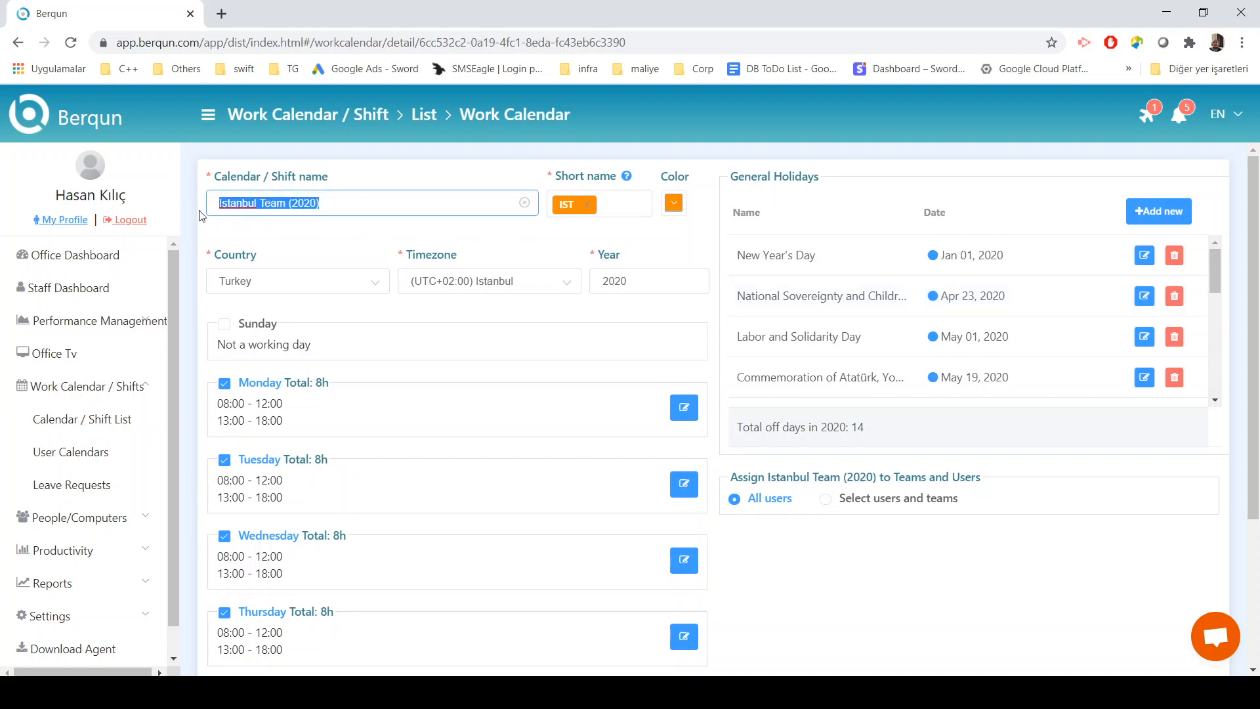
pyautogui.click(401, 208)
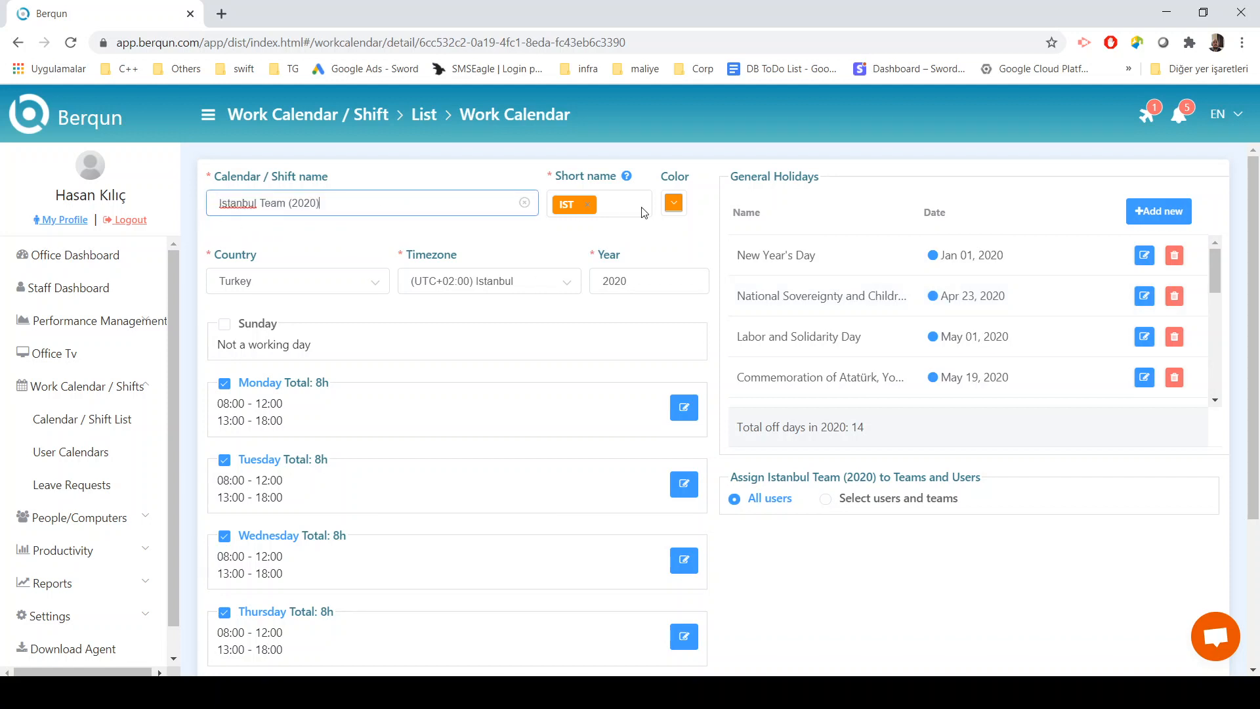
pyautogui.click(675, 206)
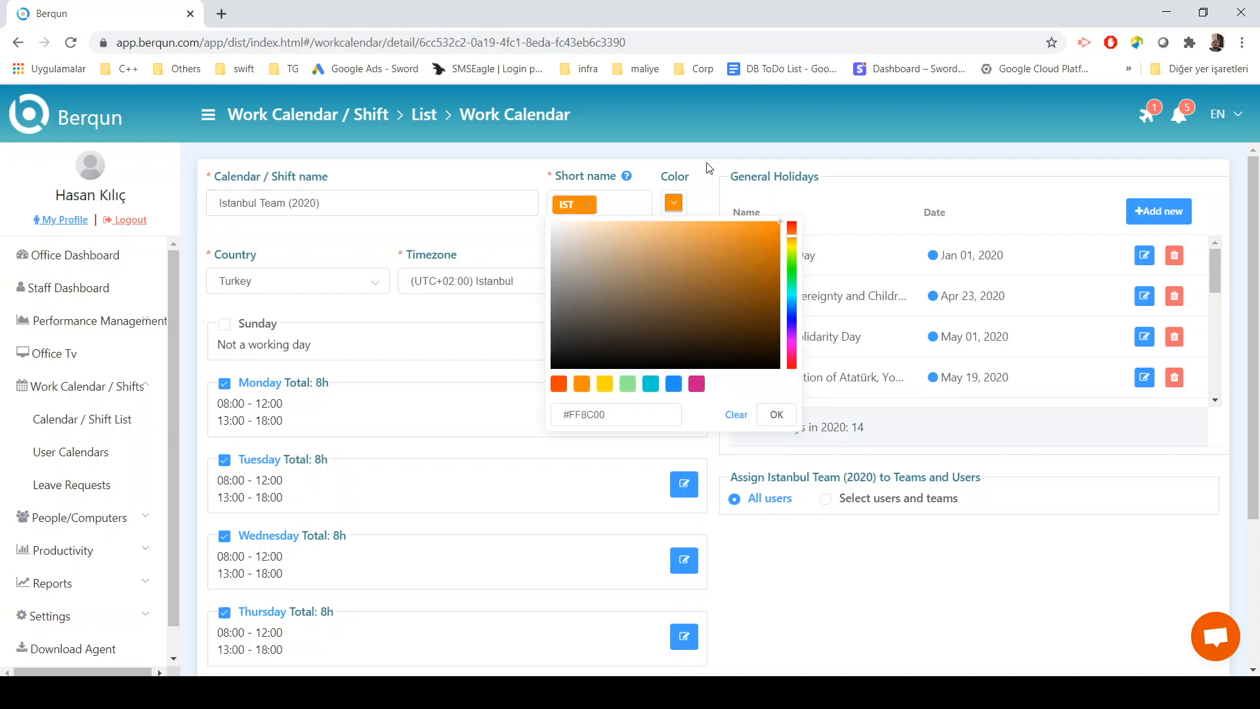
pyautogui.click(709, 168)
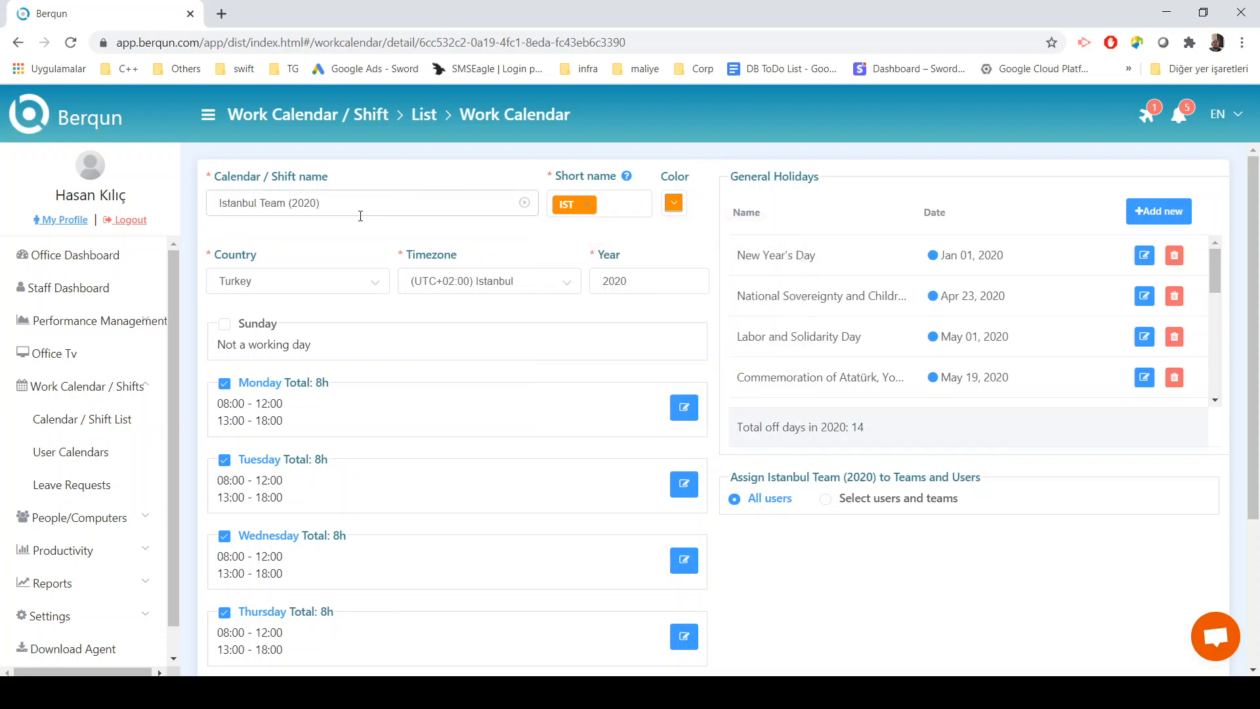
# Set the calendar's country to India, create its public holidays automatically and look through the holiday list
pyautogui.click(339, 289)
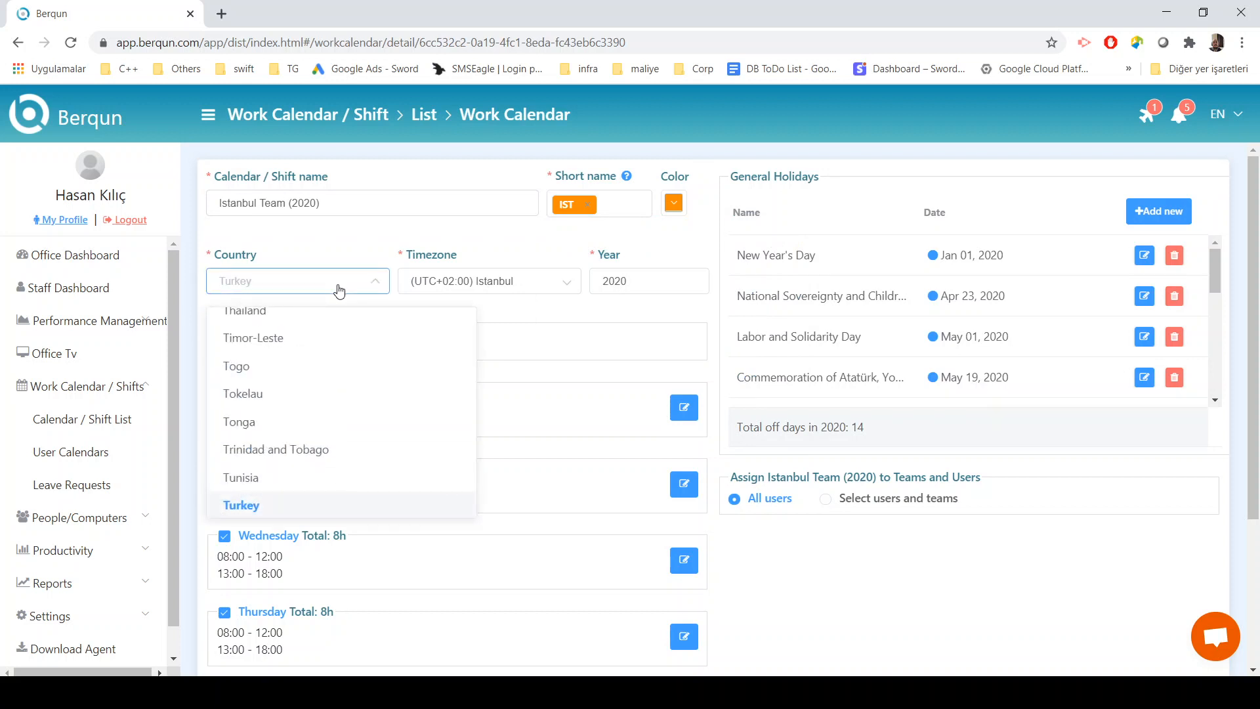
pyautogui.write('ind')
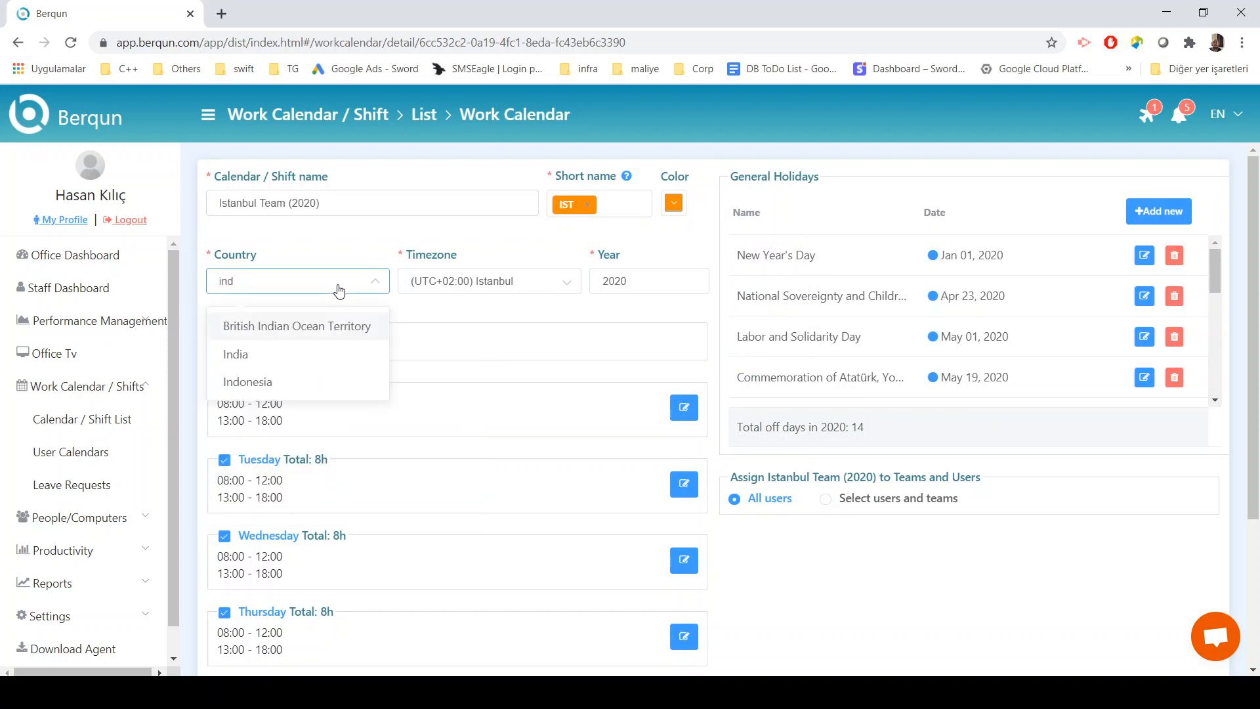
pyautogui.click(340, 353)
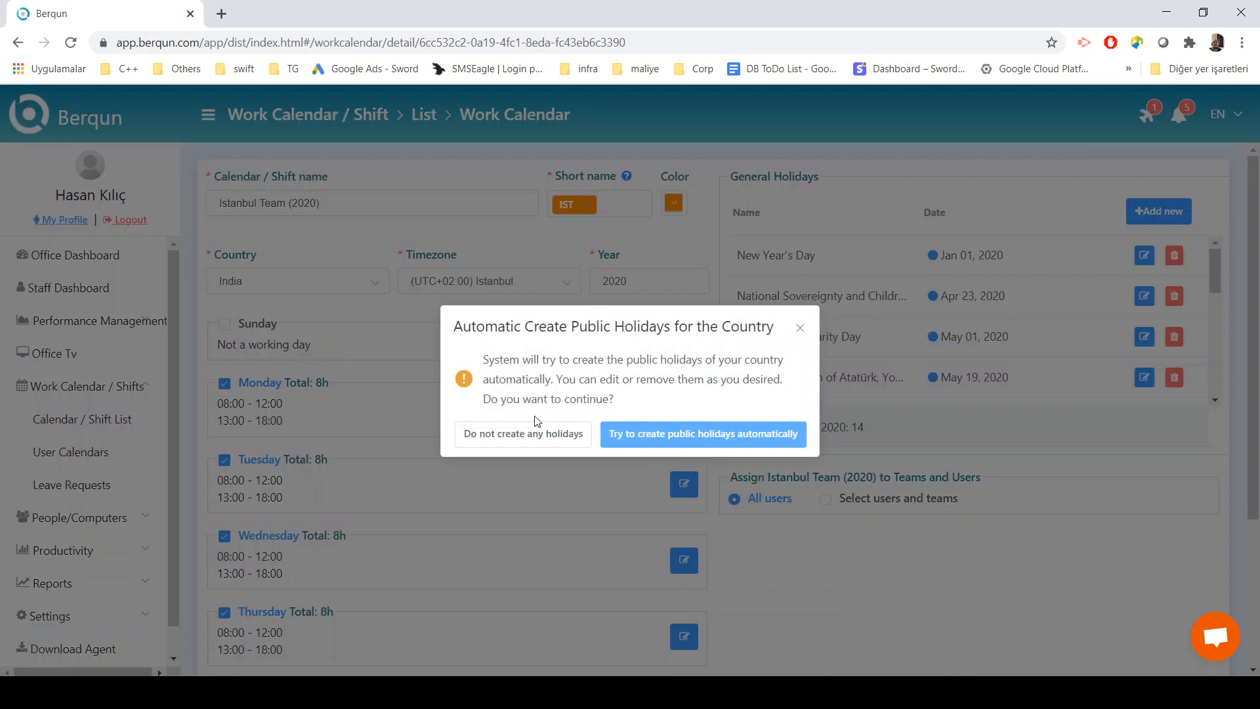
pyautogui.click(613, 434)
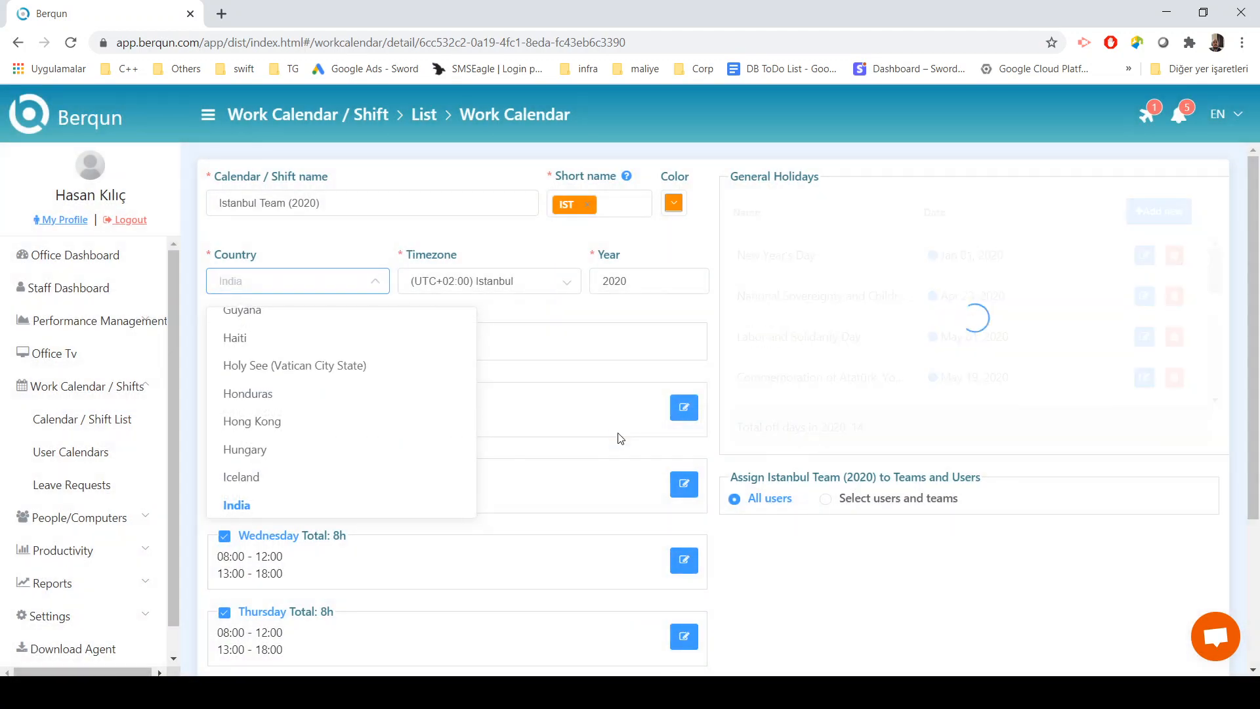
pyautogui.scroll(-7, 965, 301)
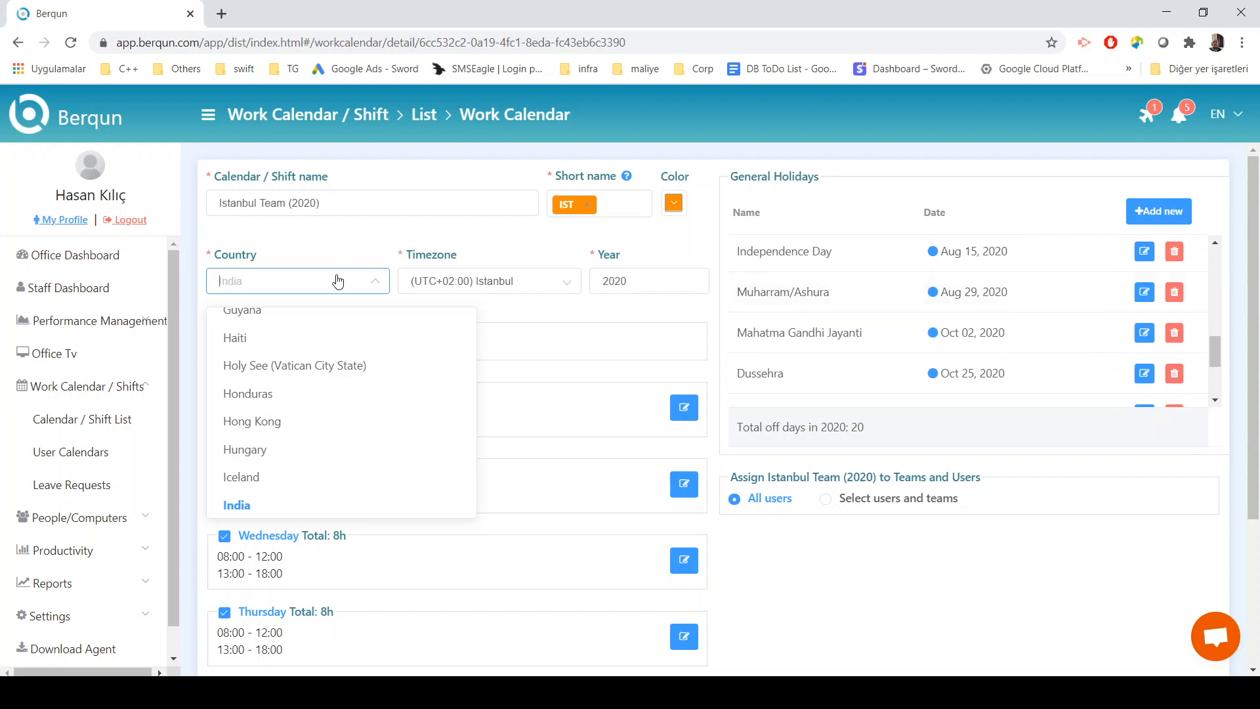
# Set the calendar's country back to Turkey and create its public holidays automatically
pyautogui.write('turkey')
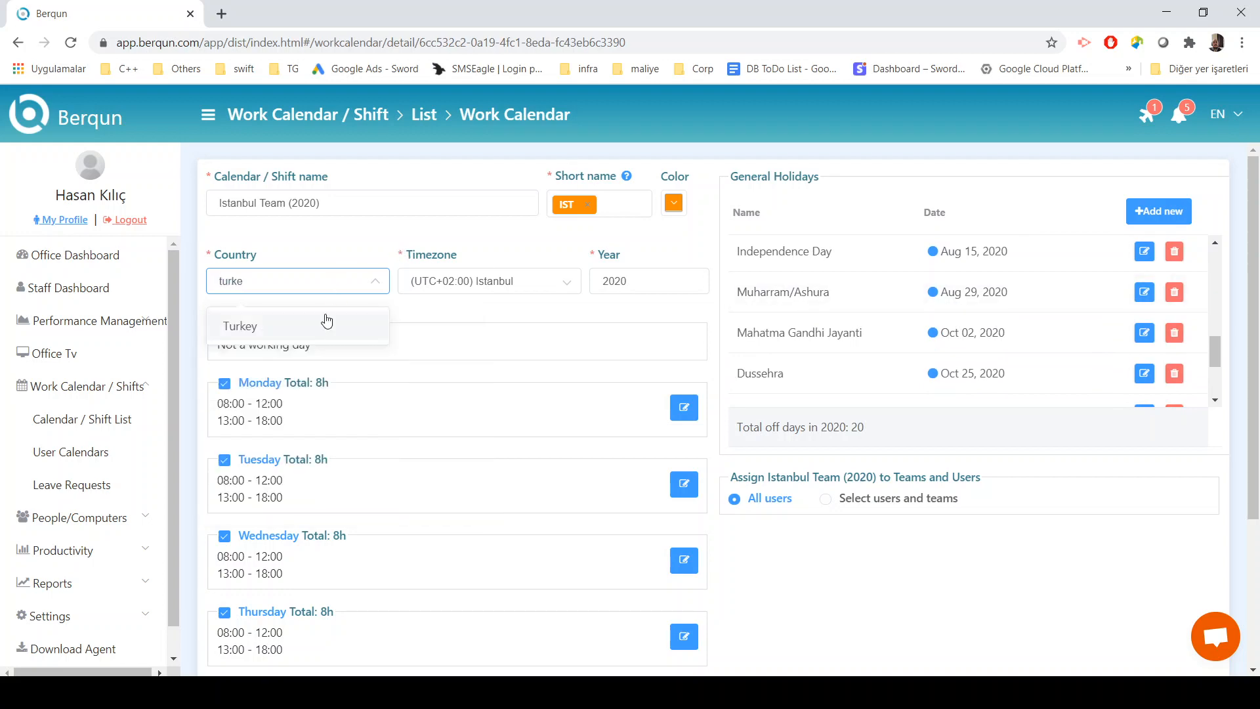
pyautogui.click(323, 323)
pyautogui.click(683, 433)
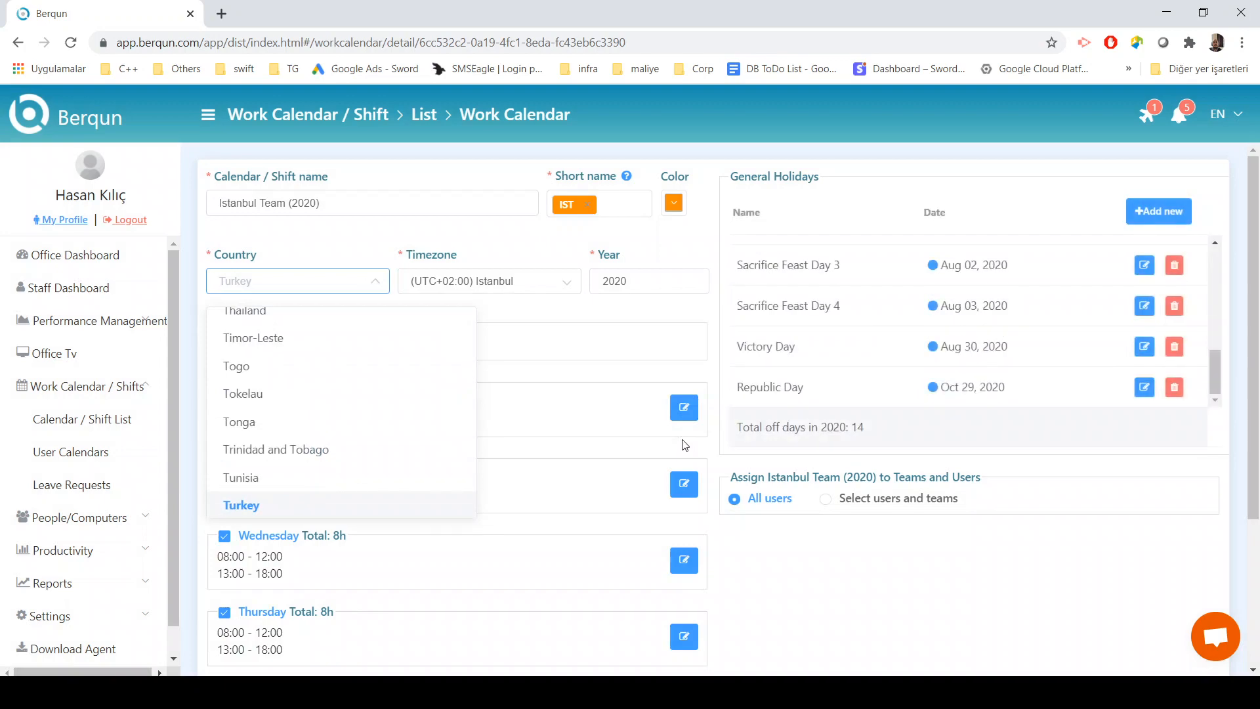
# Rename the Sacrifice Feast Day 3 holiday to Kurban and save it
pyautogui.click(1143, 265)
pyautogui.moveTo(291, 256); pyautogui.dragTo(117, 252)
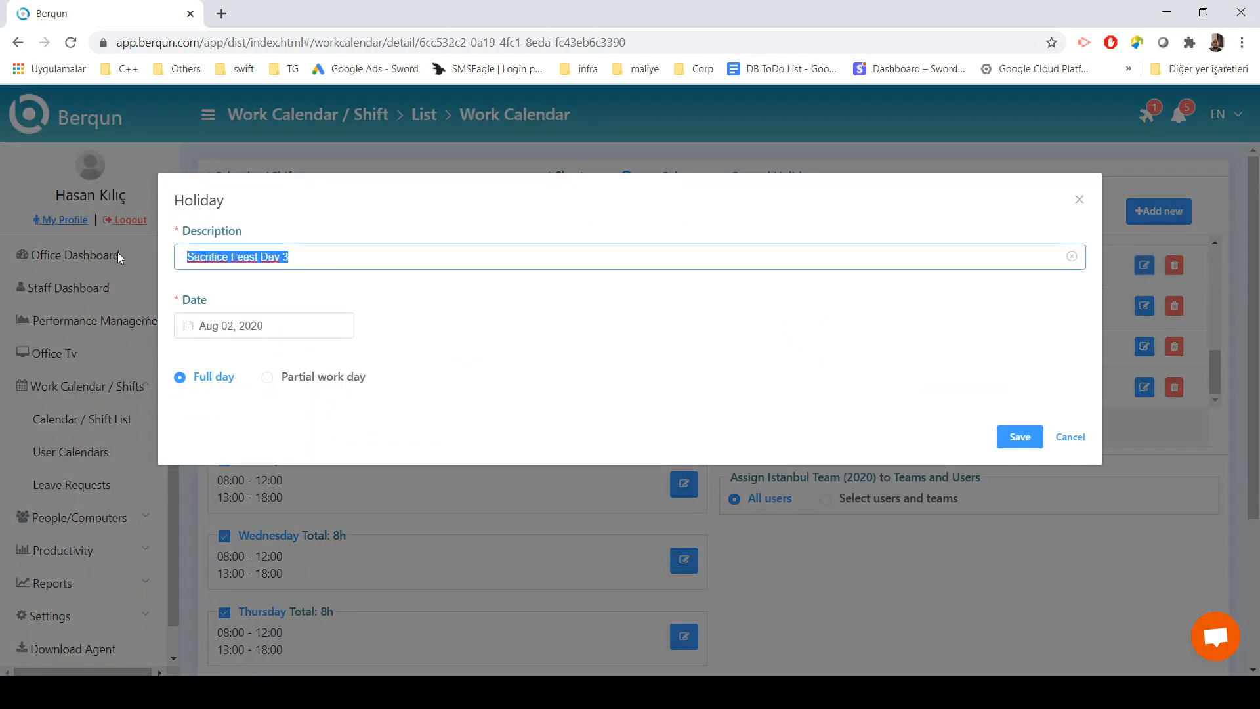
pyautogui.write('Kurban')
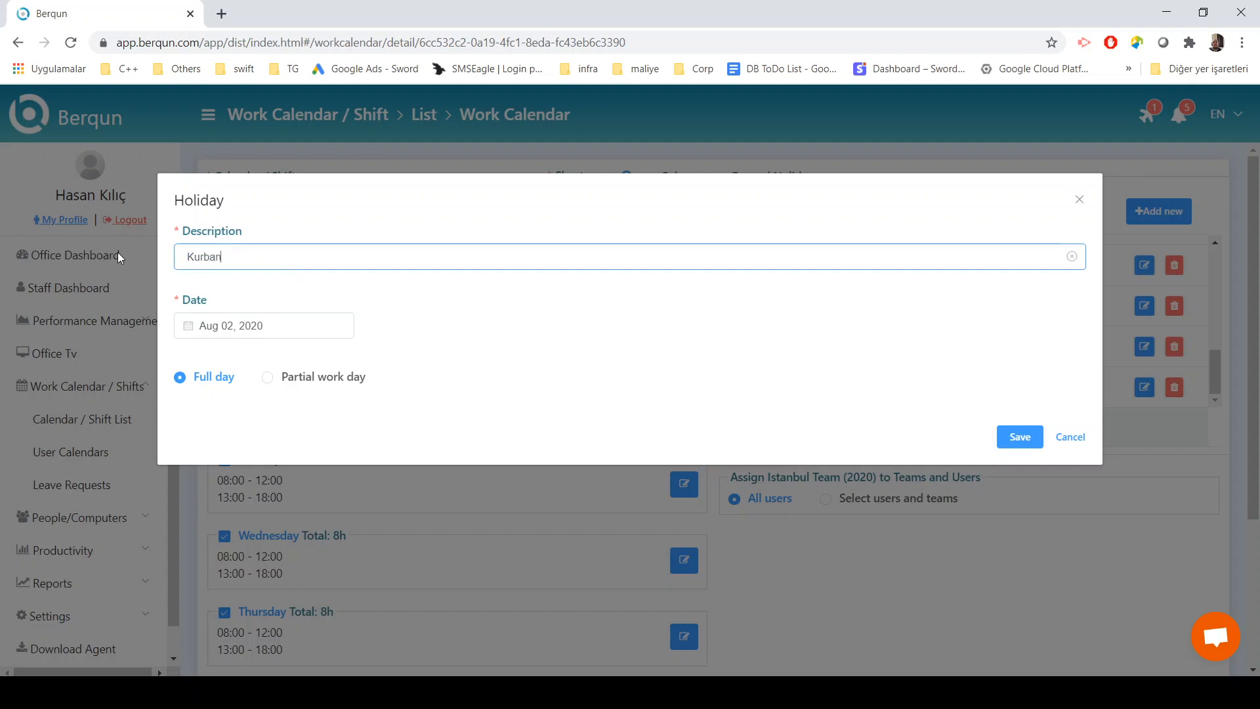
pyautogui.click(1008, 435)
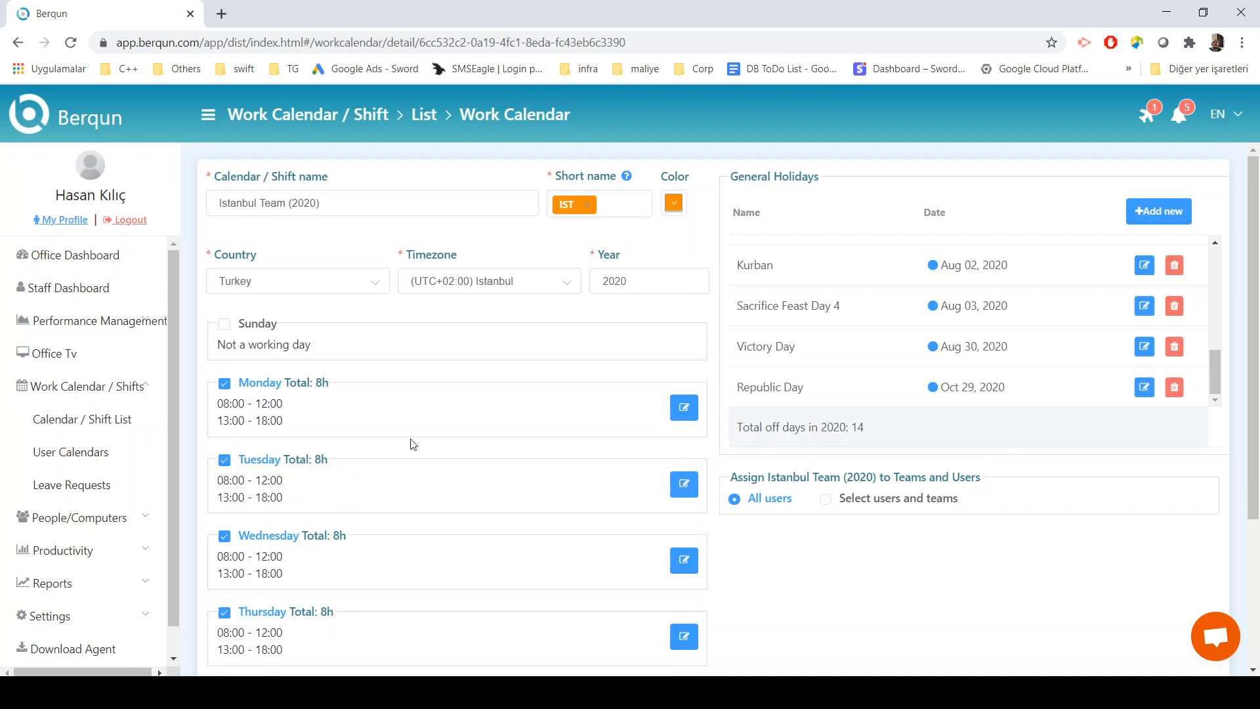
# Turn Monday and Tuesday off as working days and turn both back on
pyautogui.click(224, 385)
pyautogui.click(224, 443)
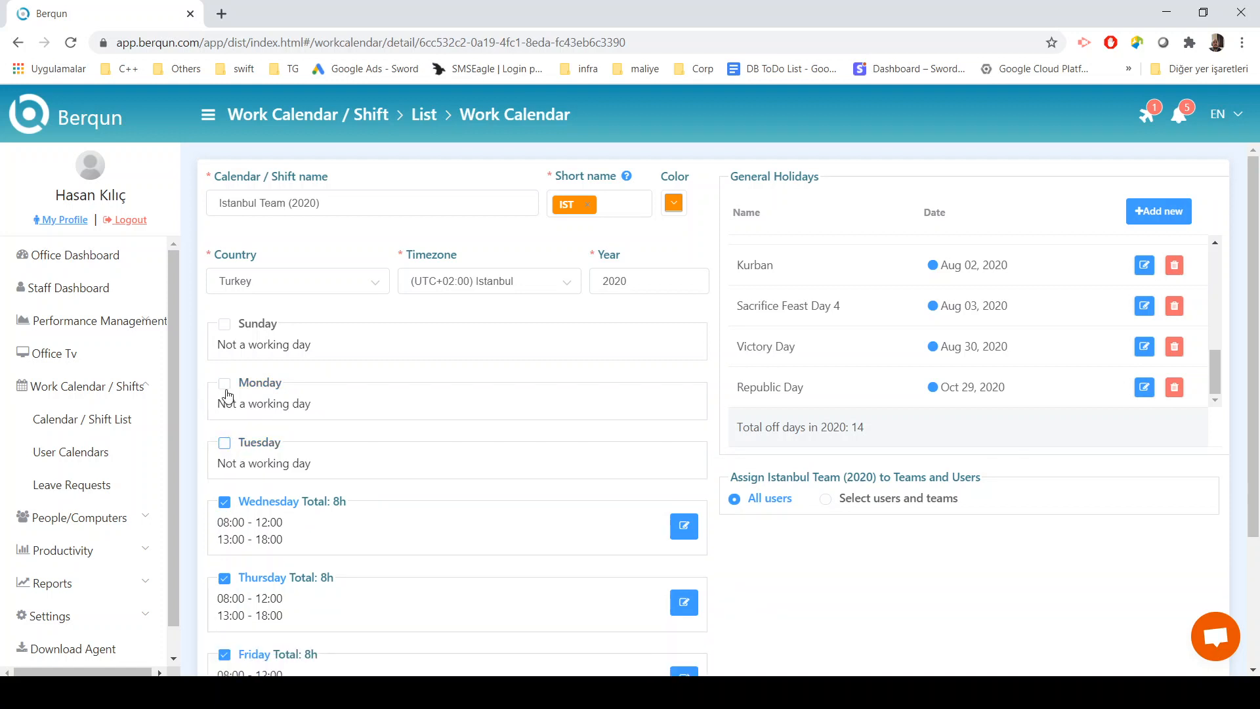
pyautogui.click(225, 384)
pyautogui.click(224, 460)
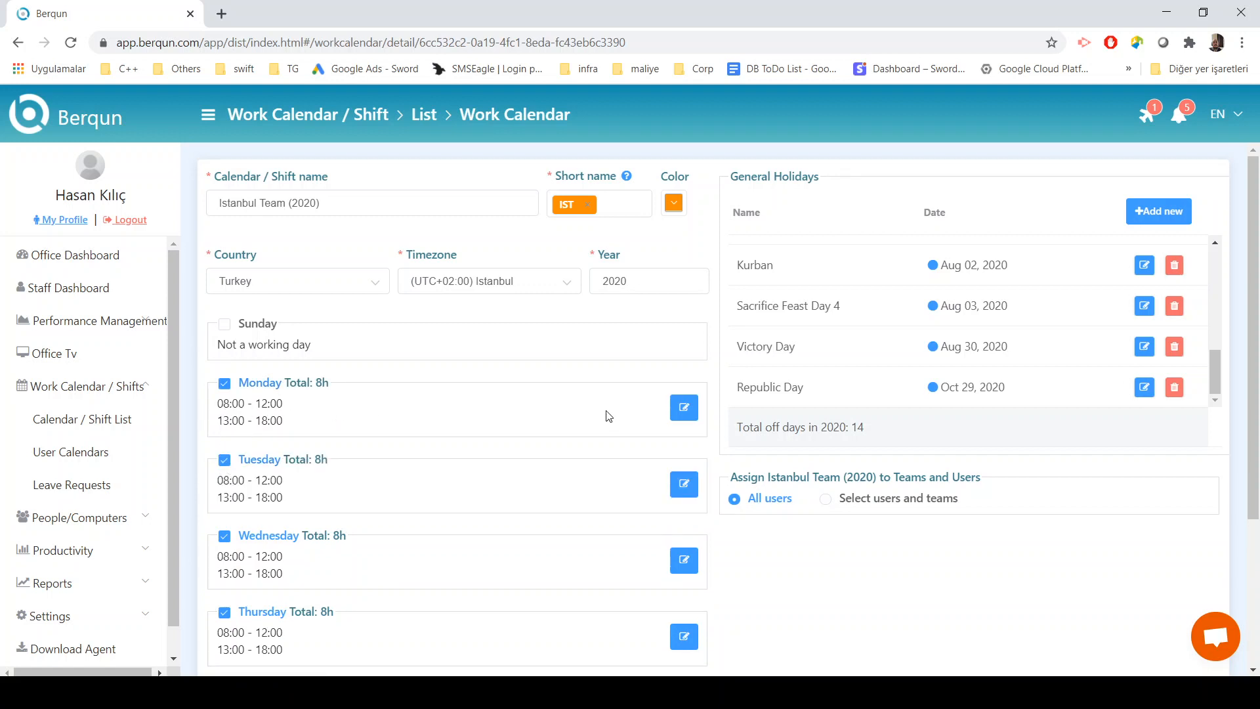
# Open Monday's work intervals and delete the 13:00 to 18:00 interval
pyautogui.click(685, 409)
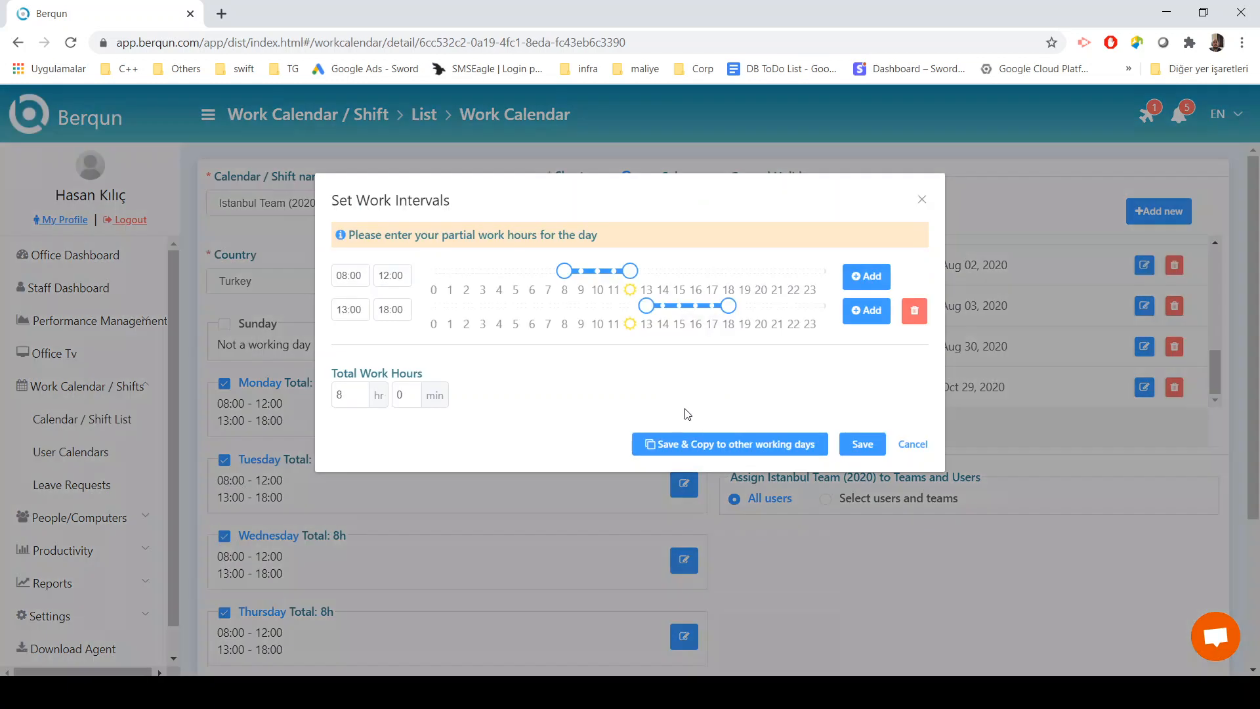
pyautogui.click(366, 275)
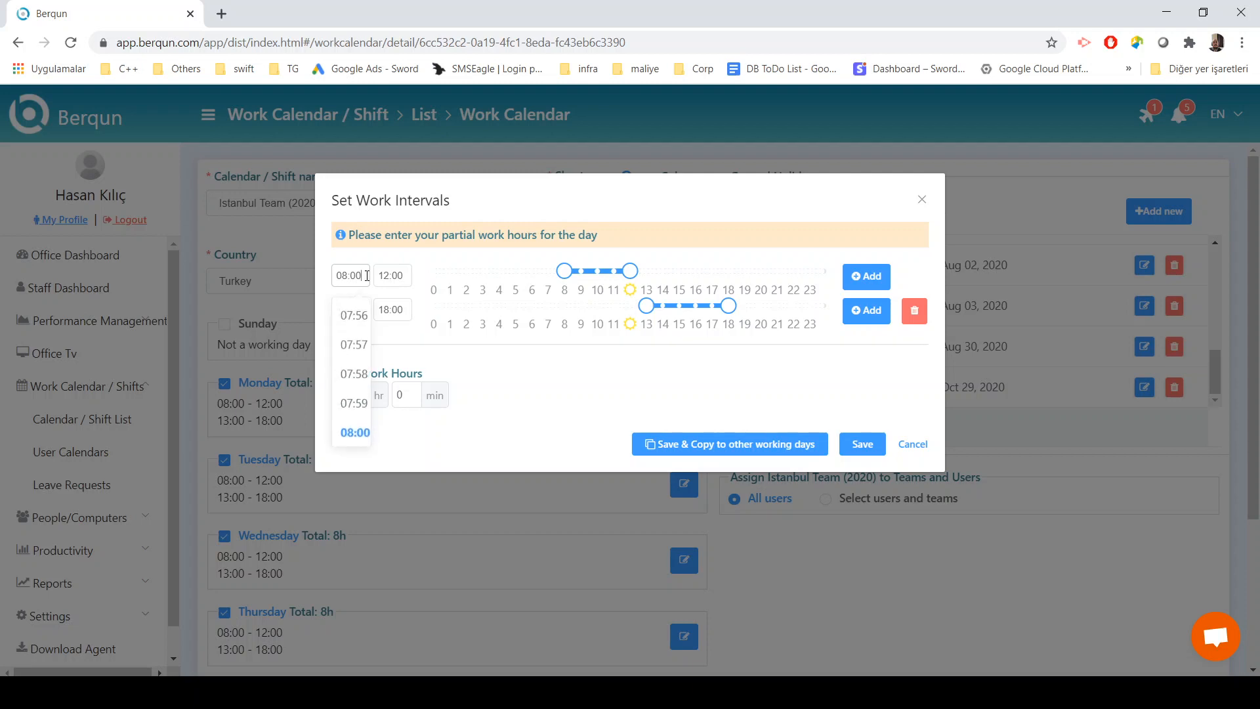
pyautogui.click(916, 320)
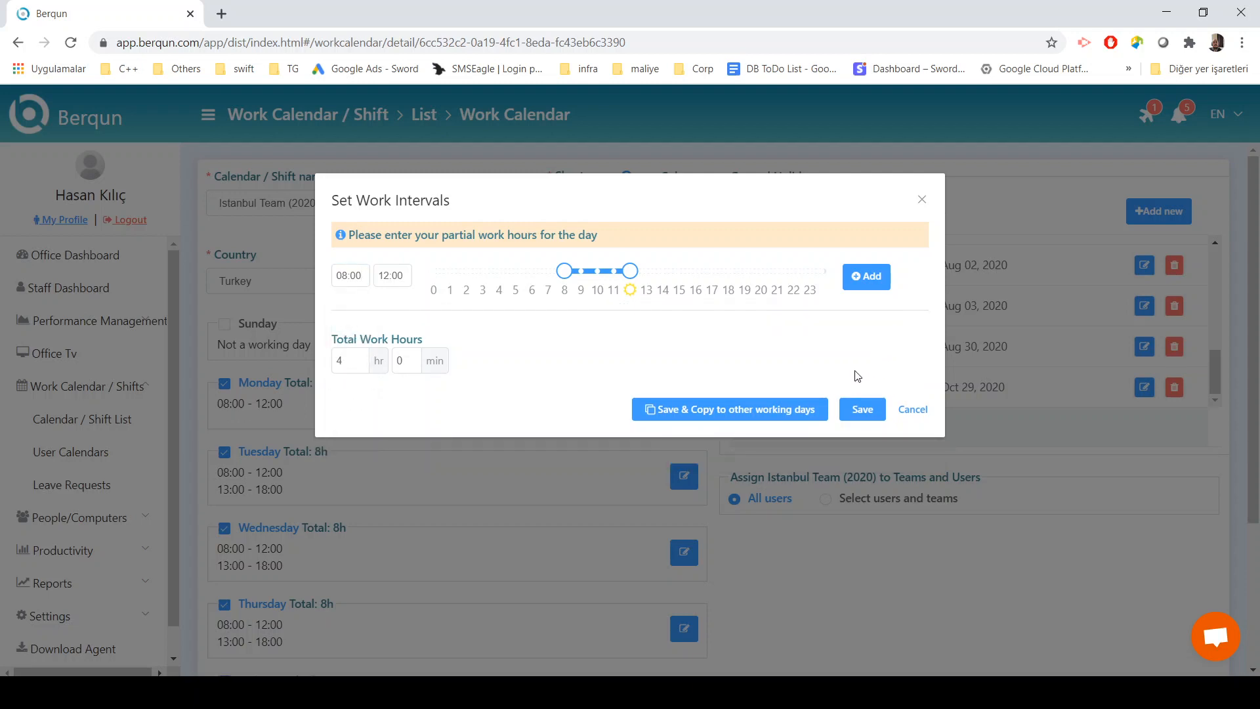
# Set Monday's remaining work interval to start at 09:00 and end at 17:00
pyautogui.click(375, 275)
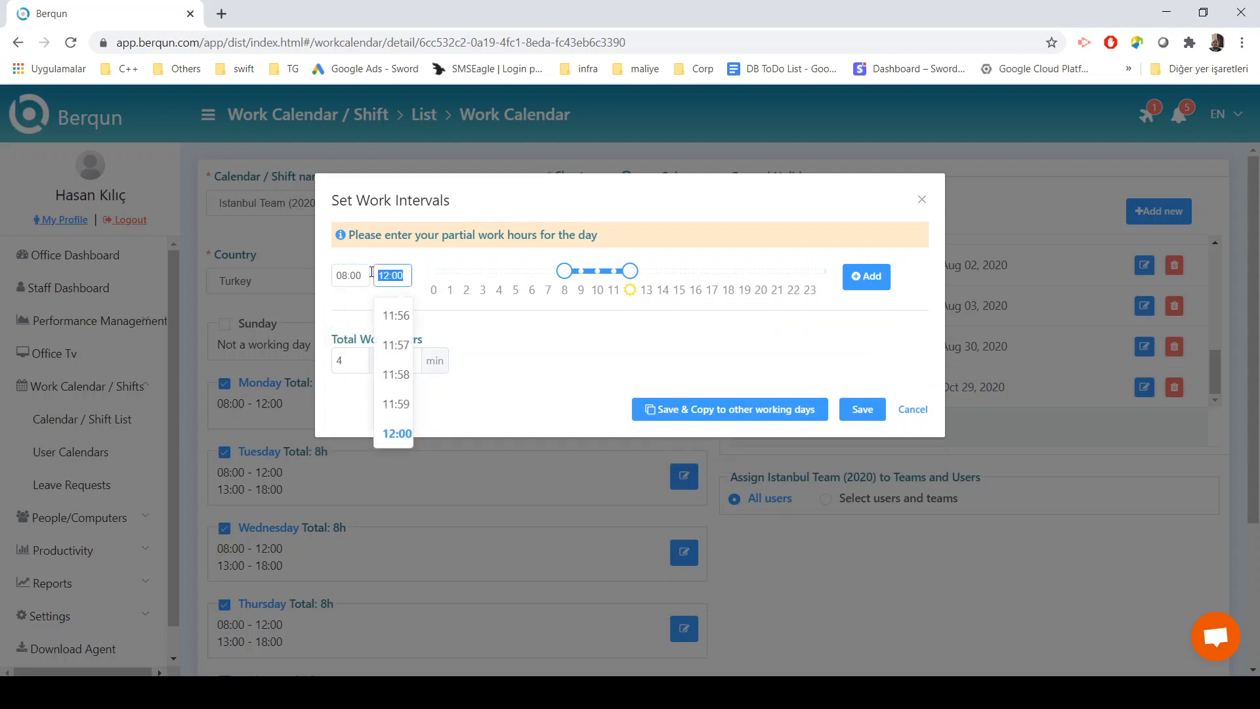
pyautogui.click(372, 272)
pyautogui.hotkey('ctrl', 'a')
pyautogui.write('1700')
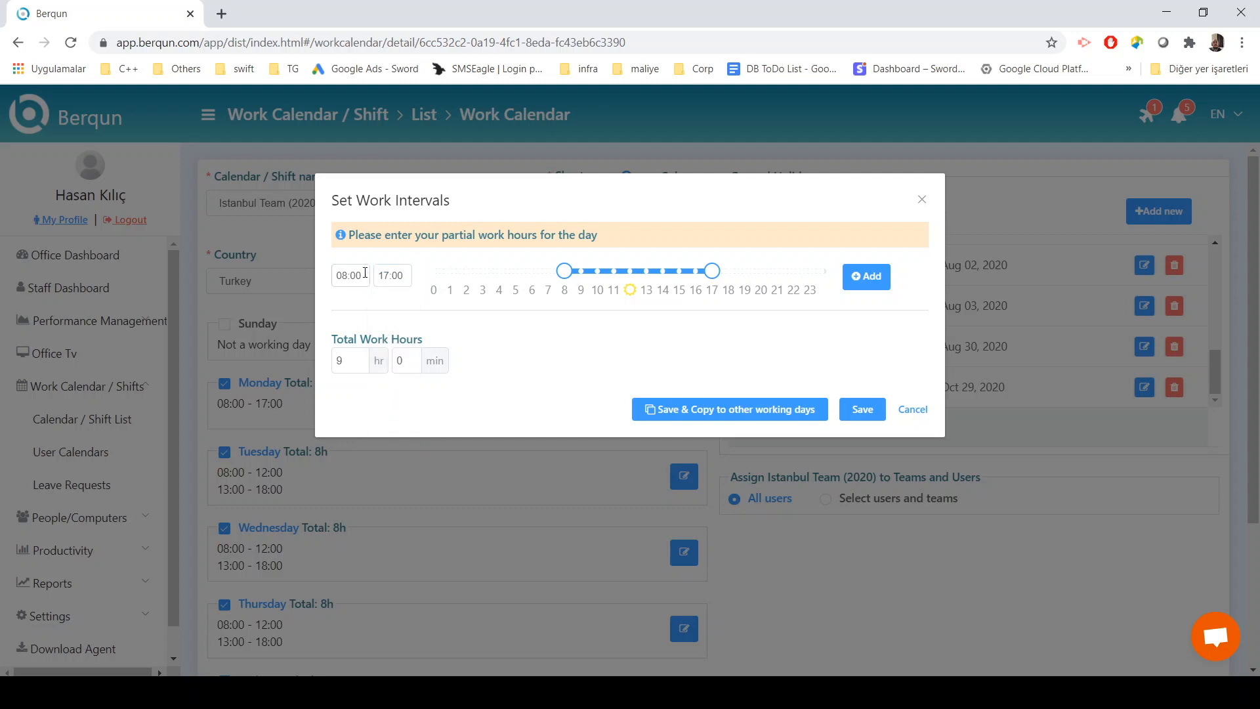
pyautogui.click(364, 273)
pyautogui.write('0900')
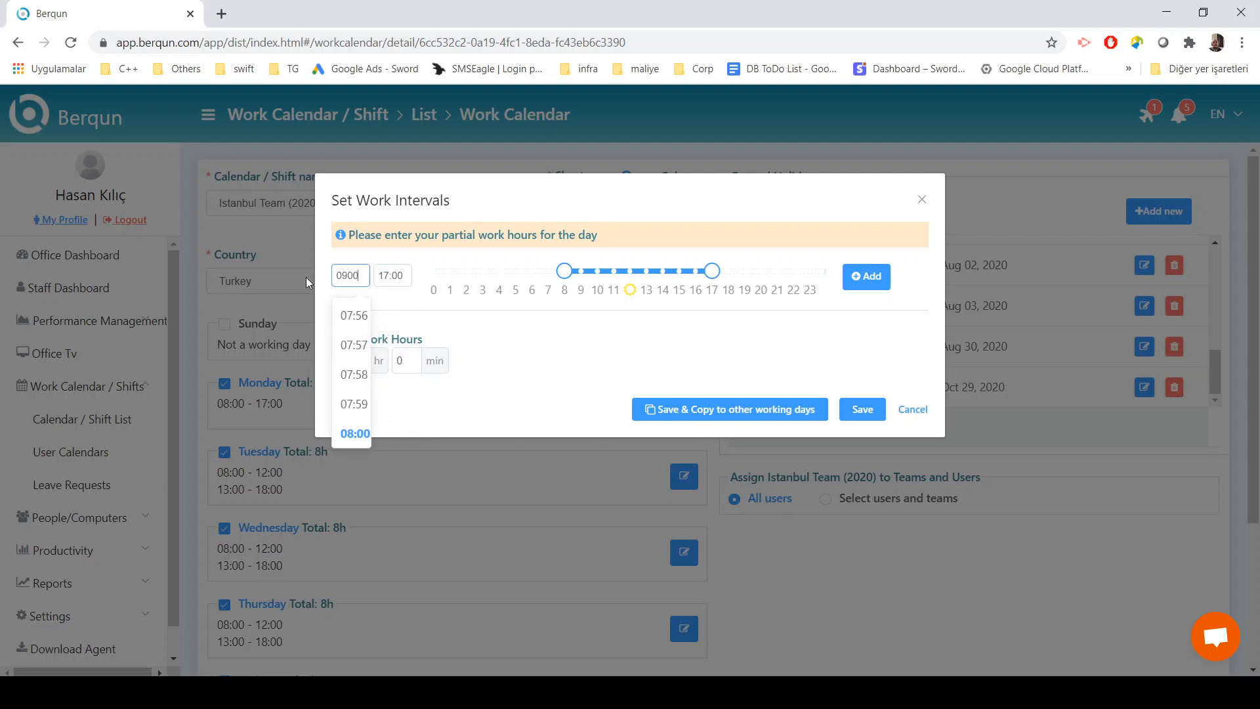
pyautogui.press('Tab')
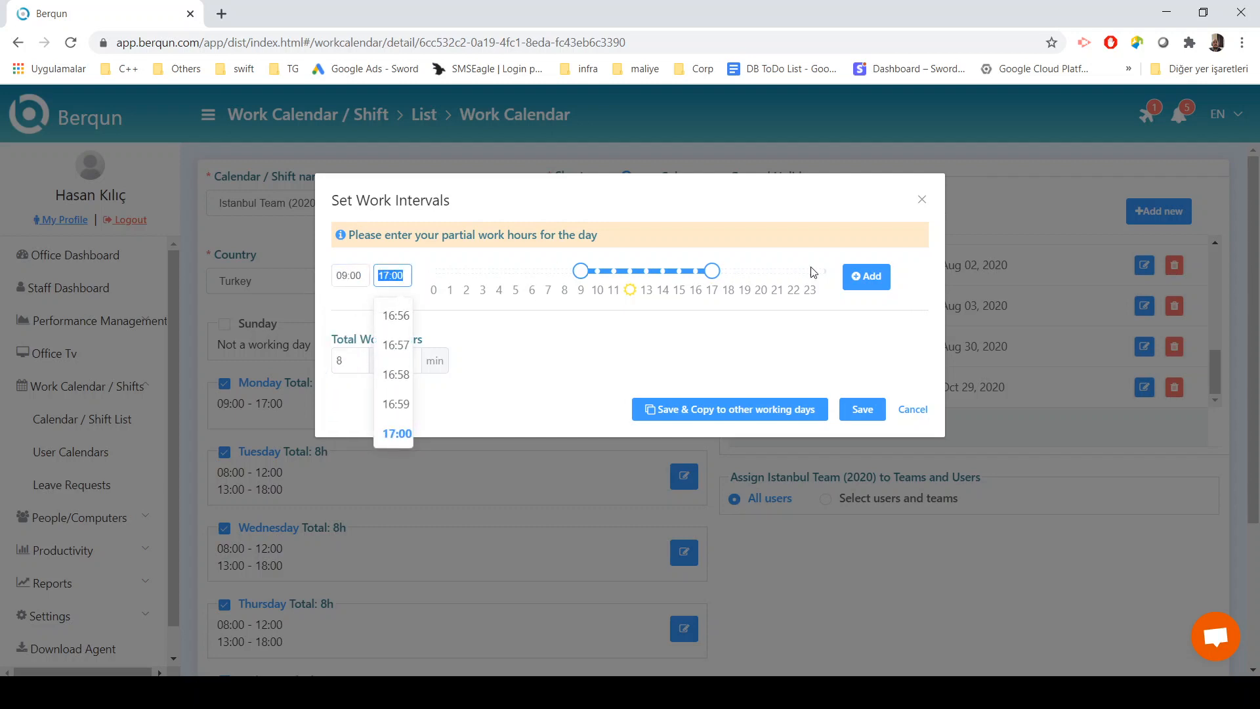
# Add a second work interval for Monday and set the first interval's end to 12:00
pyautogui.click(865, 276)
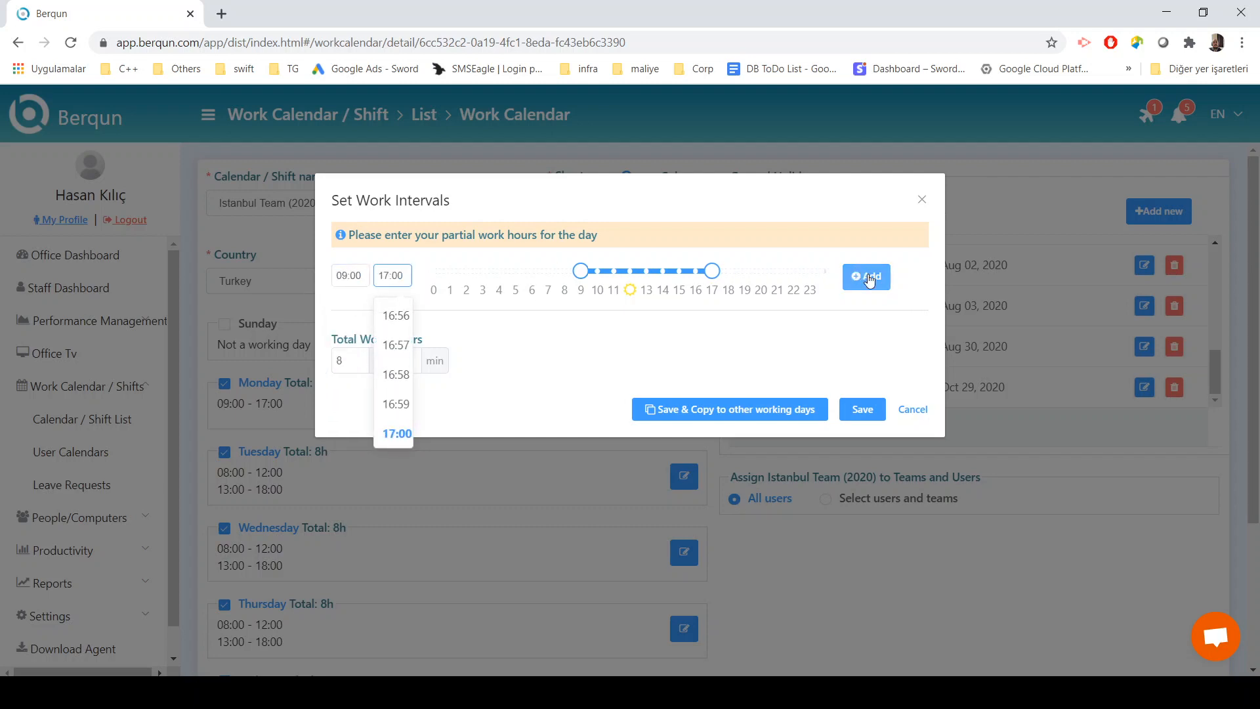
pyautogui.click(409, 275)
pyautogui.write('12:00')
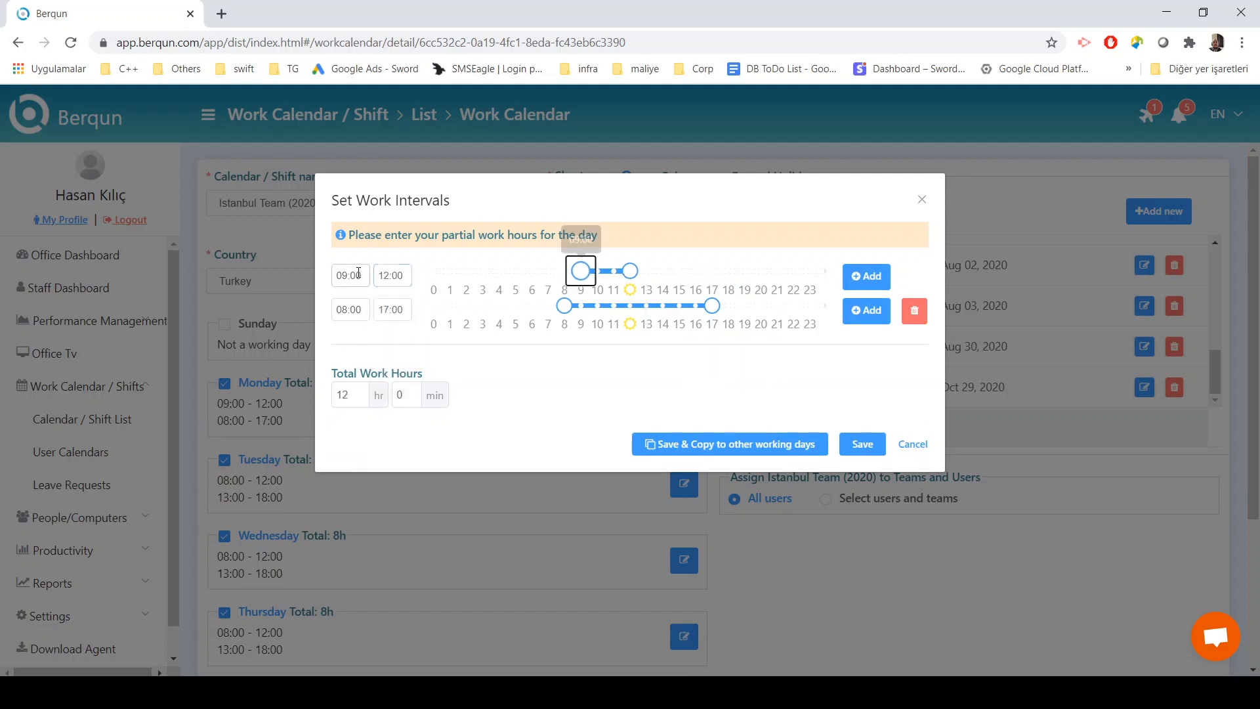
# Set Monday's second work interval to run from 13:00 to 18:00
pyautogui.moveTo(315, 308); pyautogui.dragTo(316, 310)
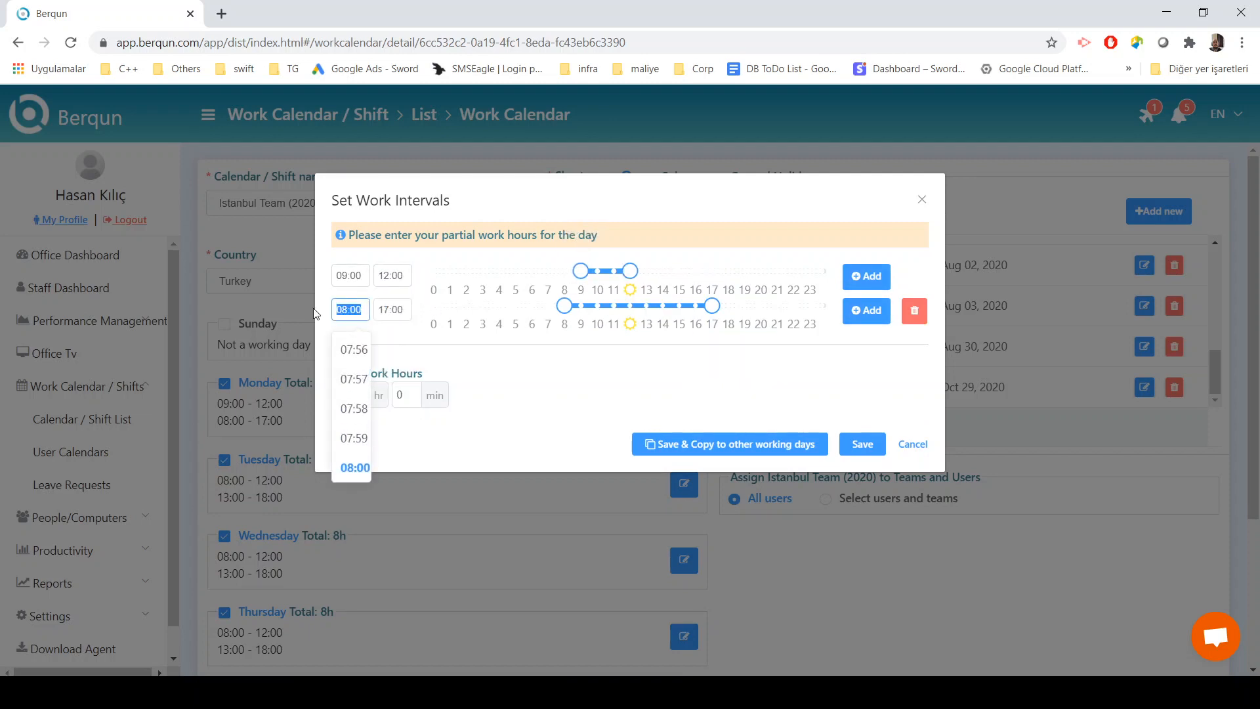
pyautogui.write('1300')
pyautogui.press('Tab')
pyautogui.write('18:')
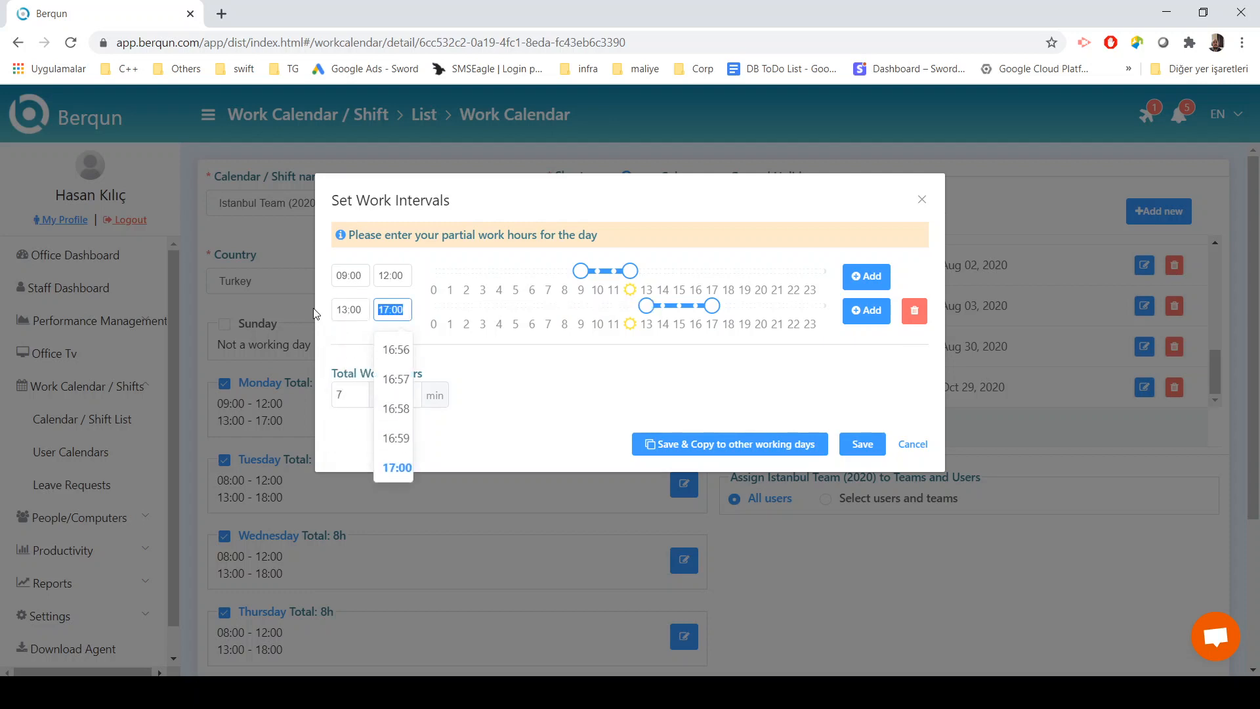
pyautogui.write('00')
pyautogui.press('Tab')
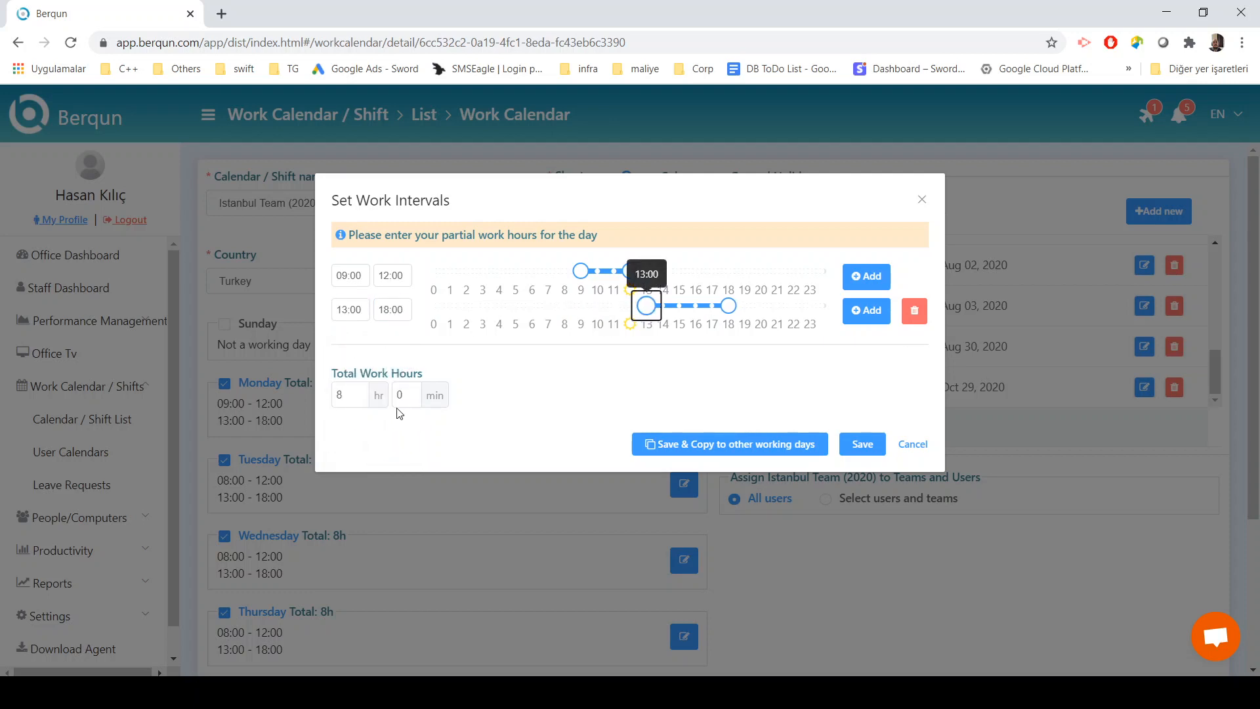
# Set Monday's total work hours to 7 hr 45 min
pyautogui.click(352, 401)
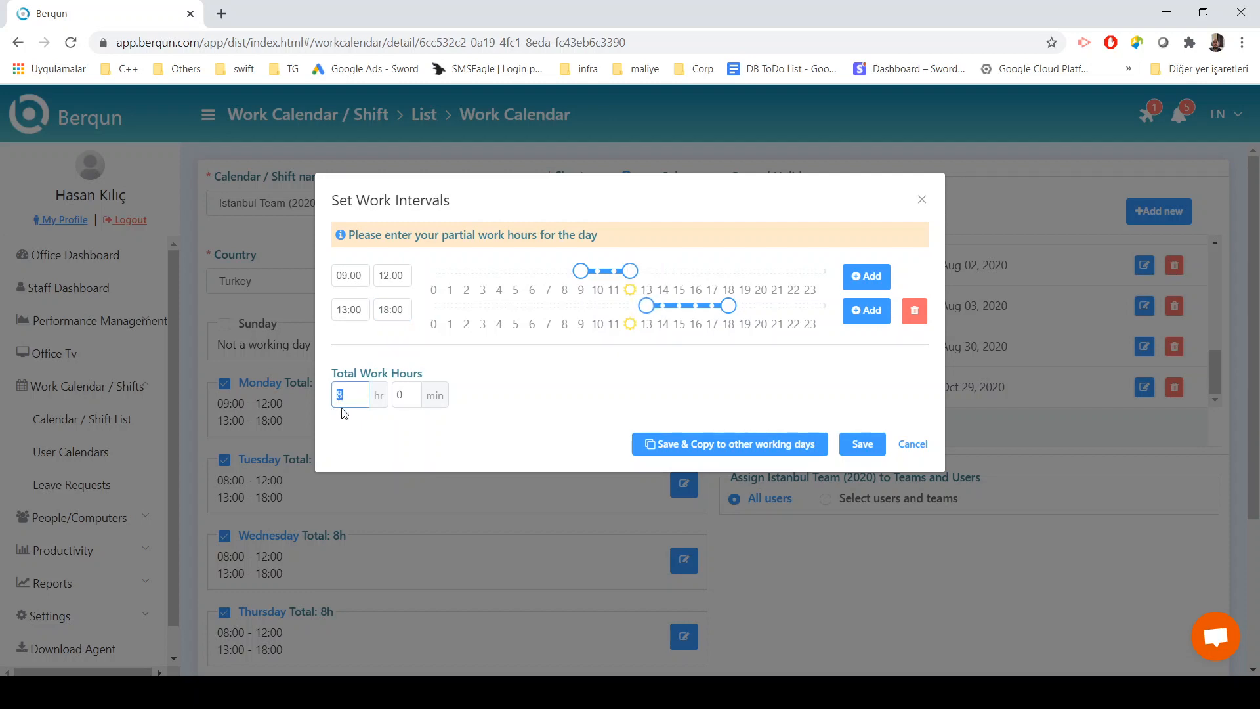
pyautogui.write('7')
pyautogui.press('Tab')
pyautogui.write('45')
# Set Monday's total work hours to 8 hr 0 min, then save and copy the intervals to the other working days
pyautogui.click(355, 396)
pyautogui.write('8')
pyautogui.press('Tab')
pyautogui.write('00')
pyautogui.click(433, 411)
pyautogui.moveTo(357, 402); pyautogui.dragTo(336, 399)
pyautogui.click(484, 405)
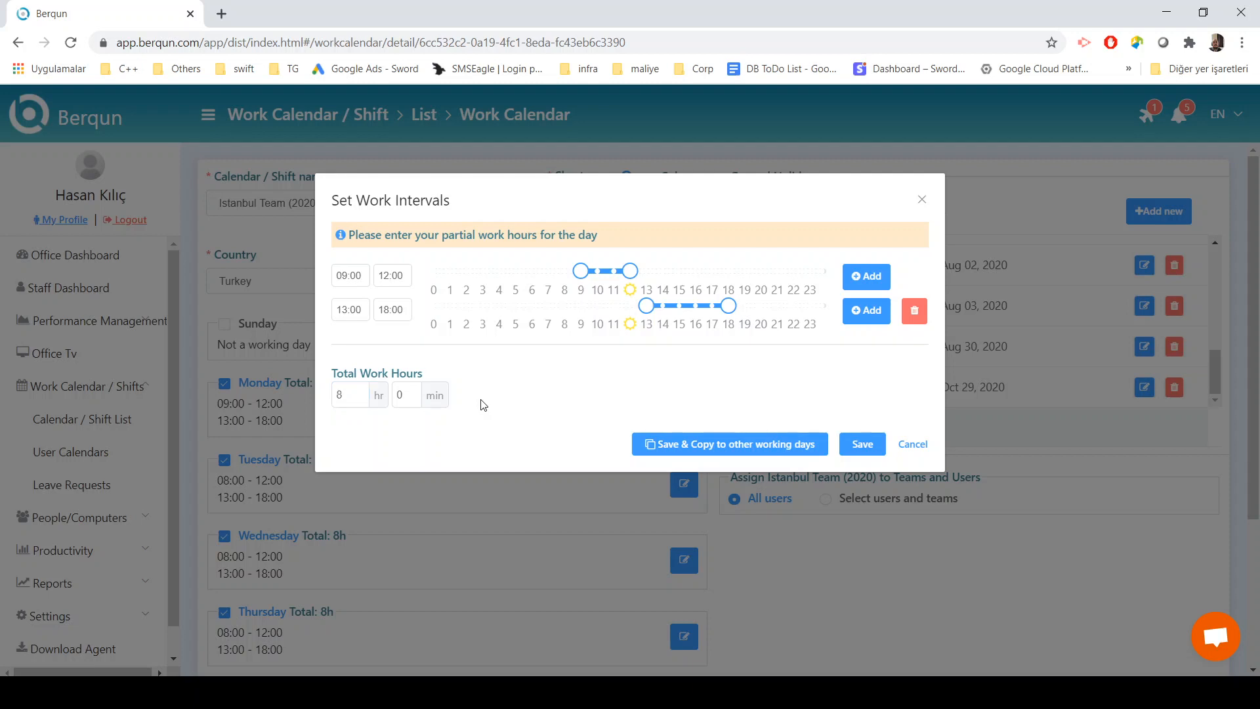
pyautogui.click(716, 447)
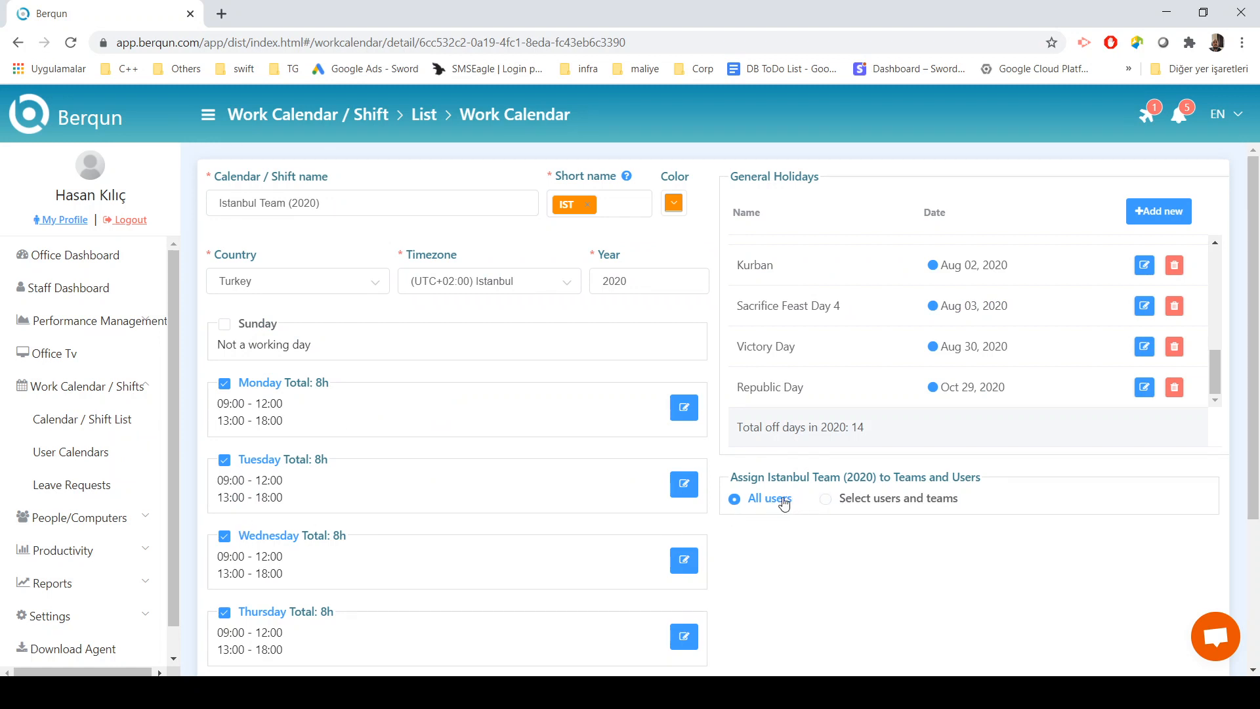
# Try assigning the calendar to selected users and teams, look through the available teams and users, and return the assignment to All users
pyautogui.moveTo(810, 477); pyautogui.dragTo(987, 483)
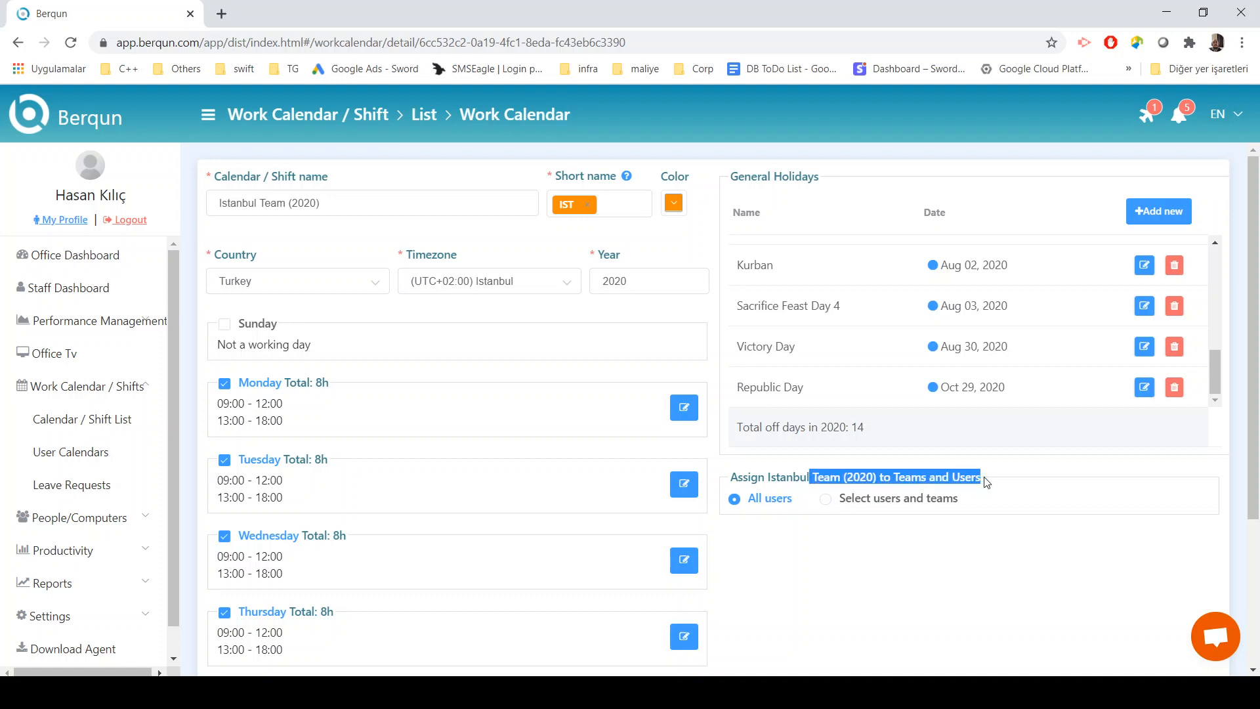
pyautogui.click(954, 539)
pyautogui.click(852, 501)
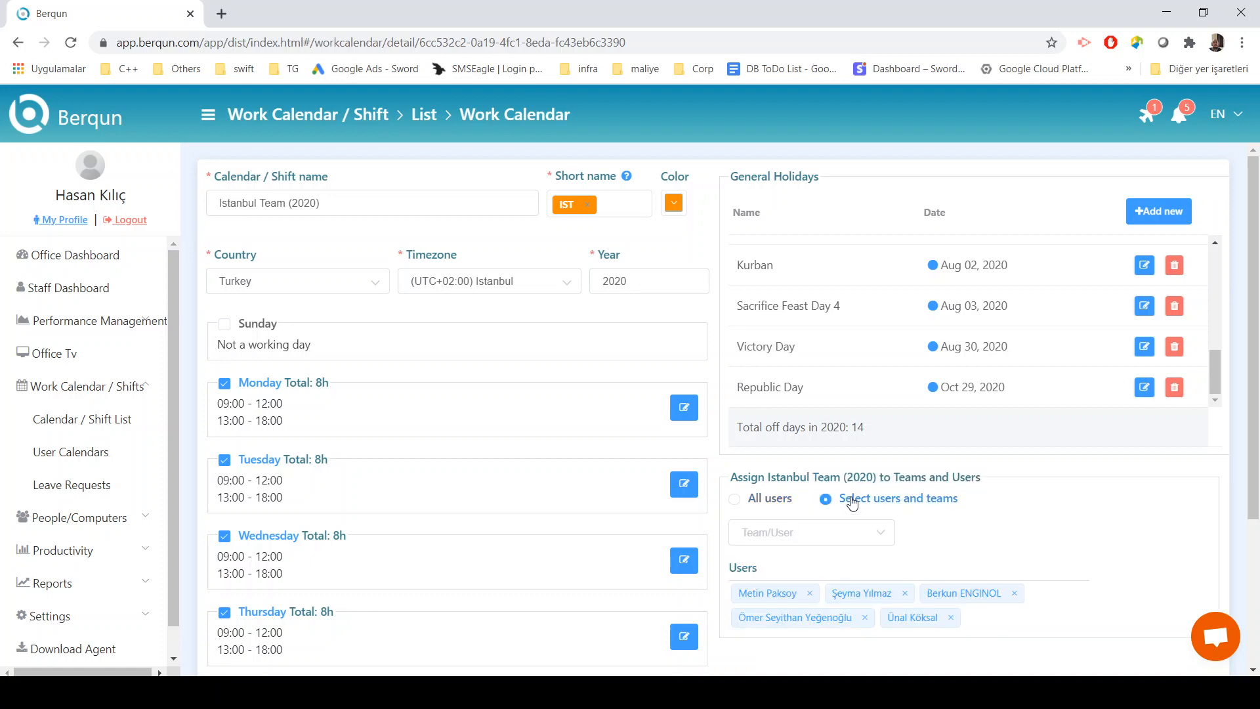
pyautogui.click(844, 532)
pyautogui.scroll(-3, 838, 481)
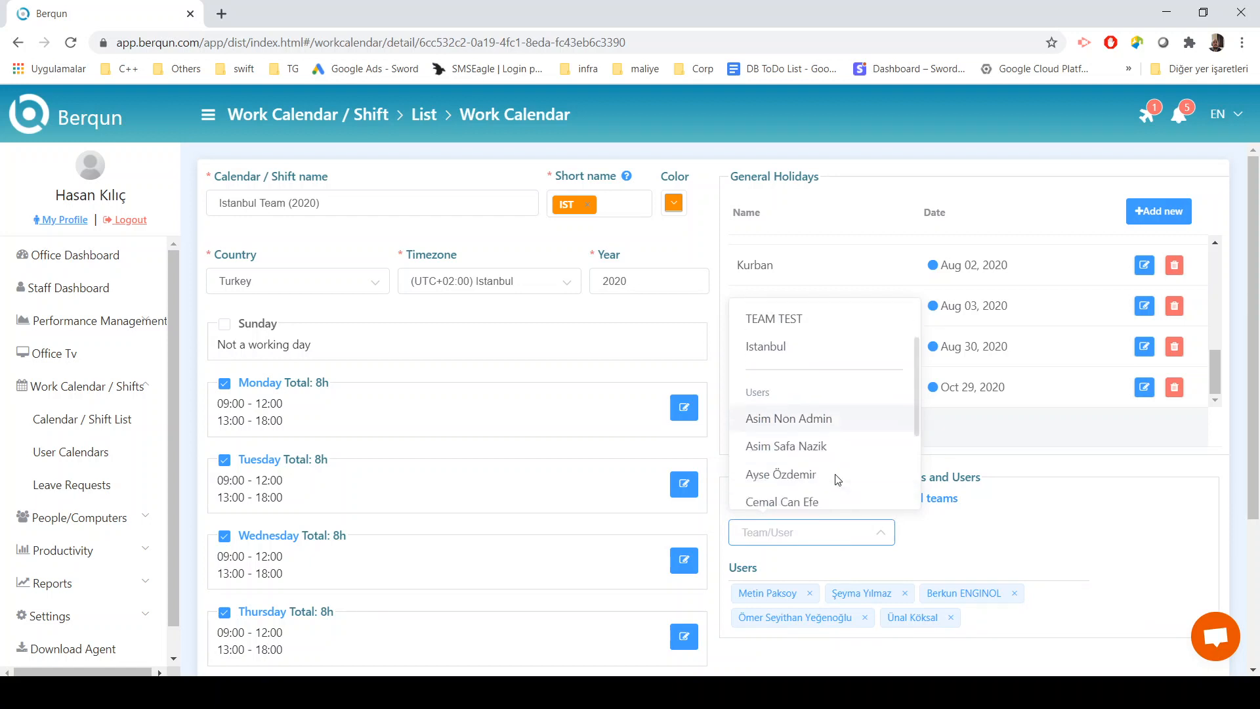
pyautogui.scroll(-1, 837, 480)
pyautogui.scroll(3, 837, 480)
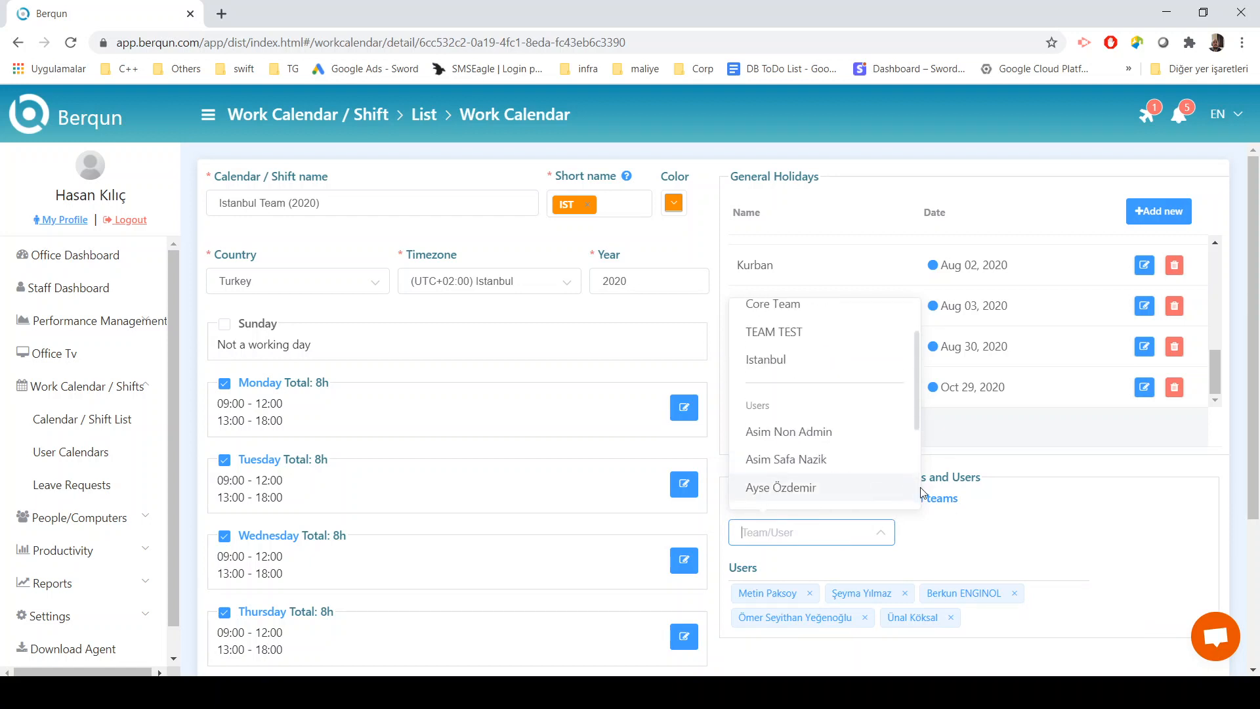
pyautogui.click(976, 503)
pyautogui.click(746, 497)
# Review the calendar's daily work intervals, each day's total hours and the assignment to teams and users
pyautogui.scroll(-3, 791, 501)
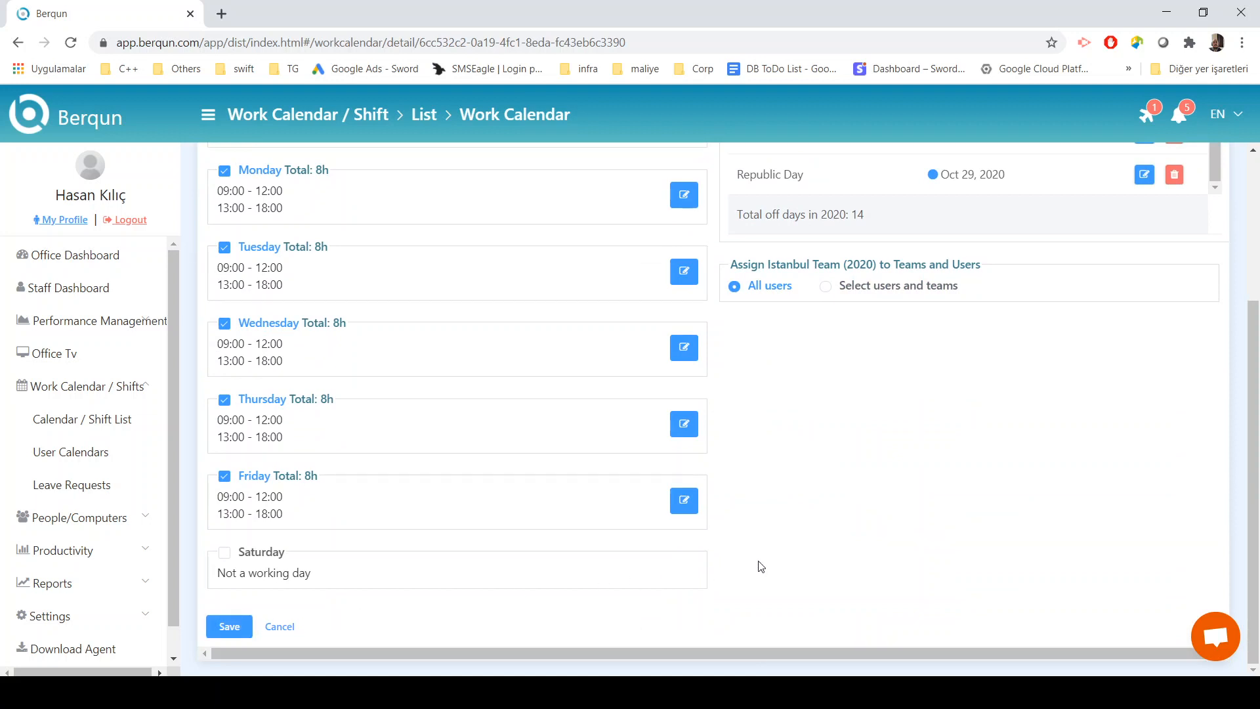
pyautogui.scroll(3, 761, 566)
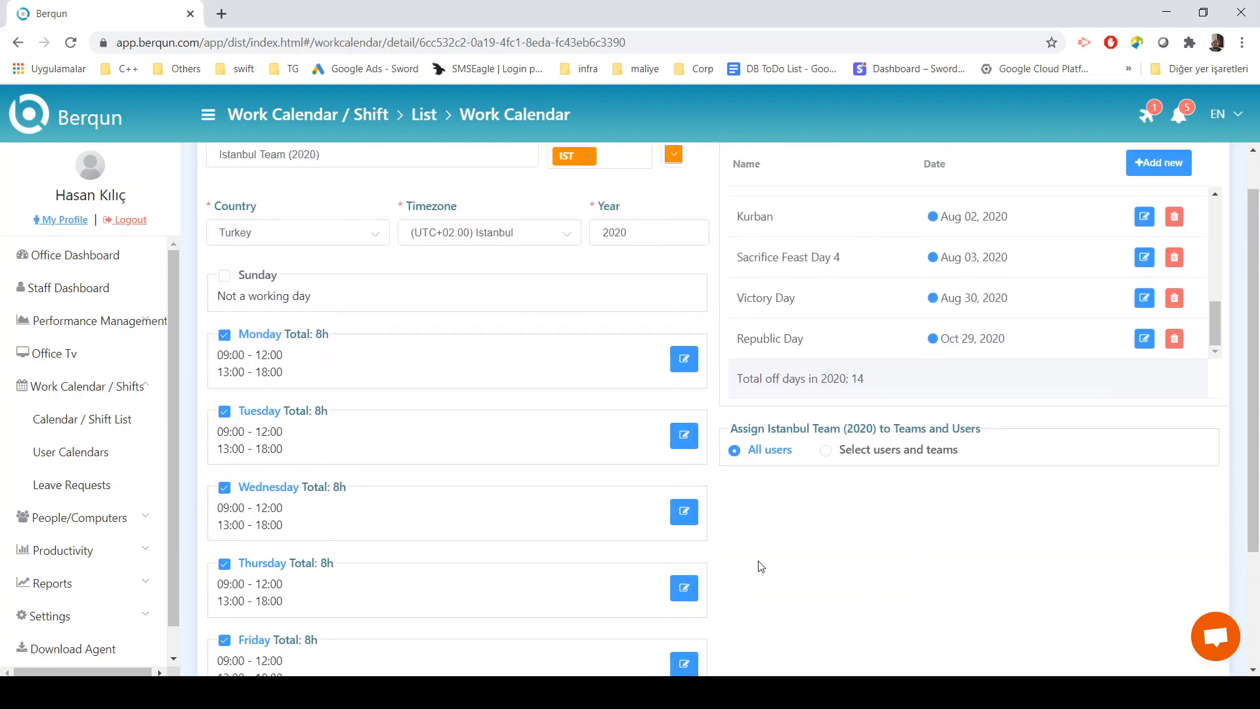
pyautogui.scroll(1, 761, 567)
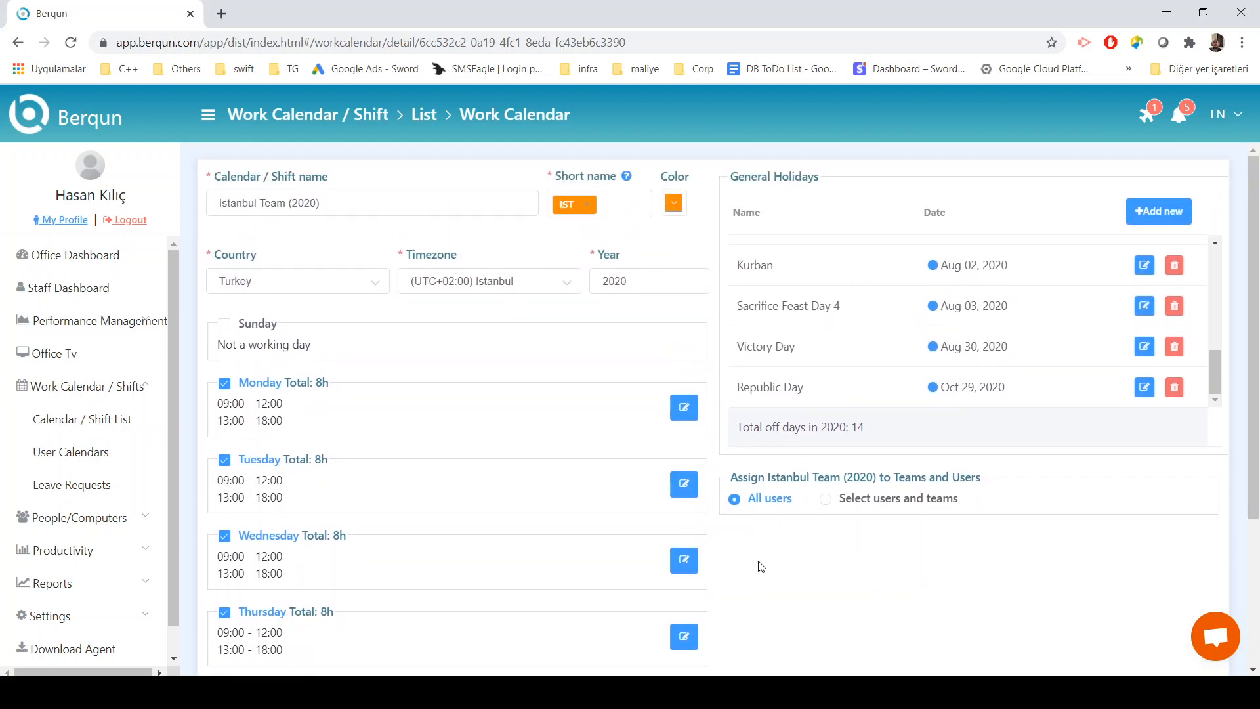
pyautogui.moveTo(218, 403); pyautogui.dragTo(297, 428)
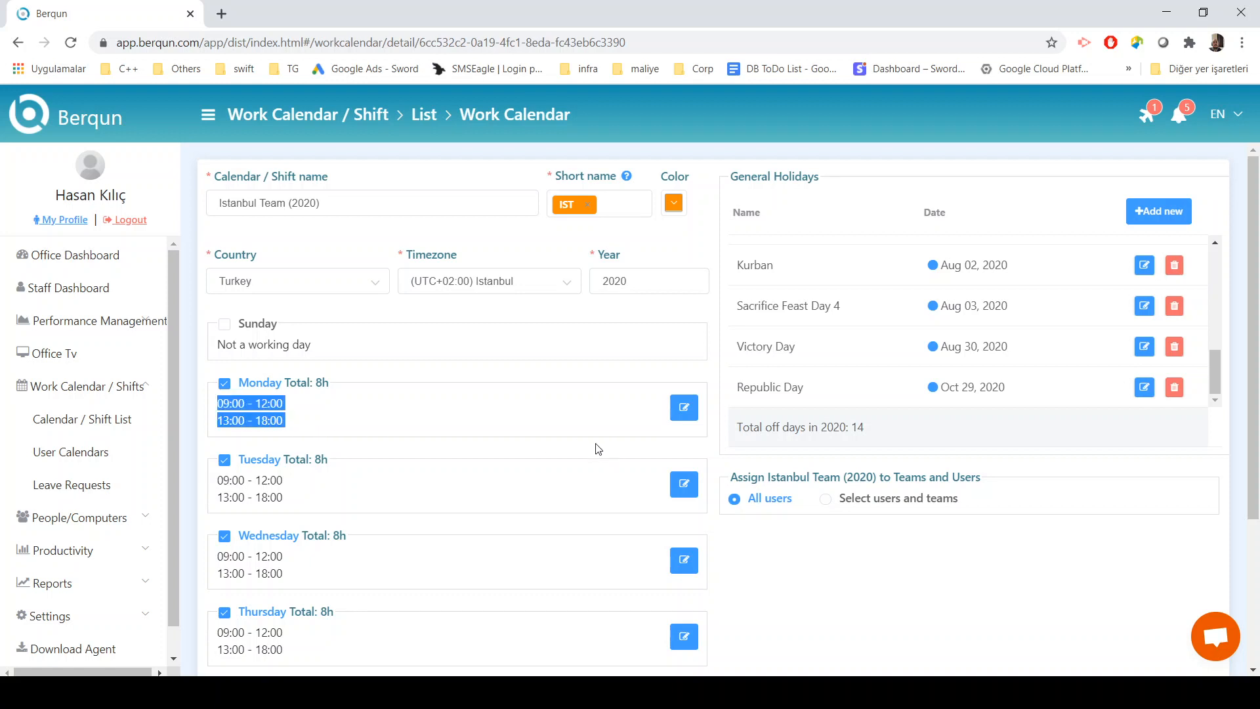
pyautogui.moveTo(307, 386); pyautogui.dragTo(346, 387)
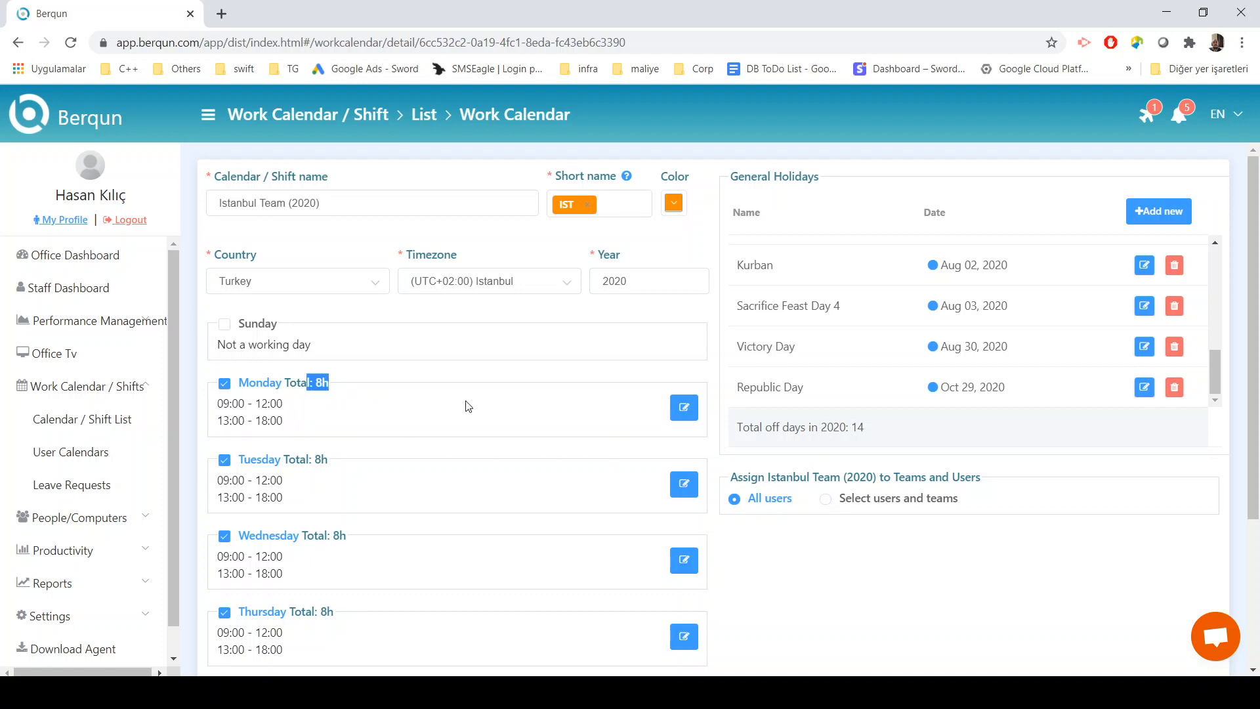
pyautogui.scroll(-2, 885, 375)
pyautogui.scroll(2, 888, 384)
pyautogui.moveTo(759, 477); pyautogui.dragTo(967, 483)
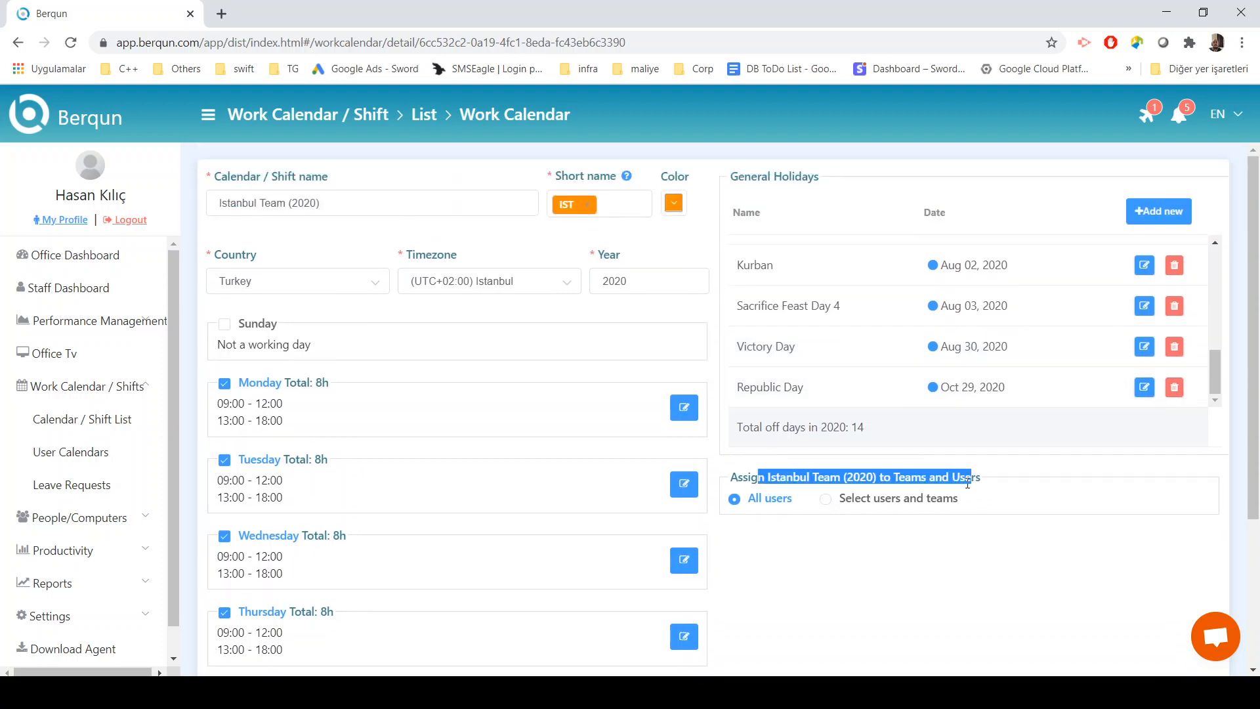
pyautogui.click(883, 582)
# Save the Istanbul Team (2020) work calendar and open the User Calendars page
pyautogui.scroll(-3, 880, 583)
pyautogui.click(229, 627)
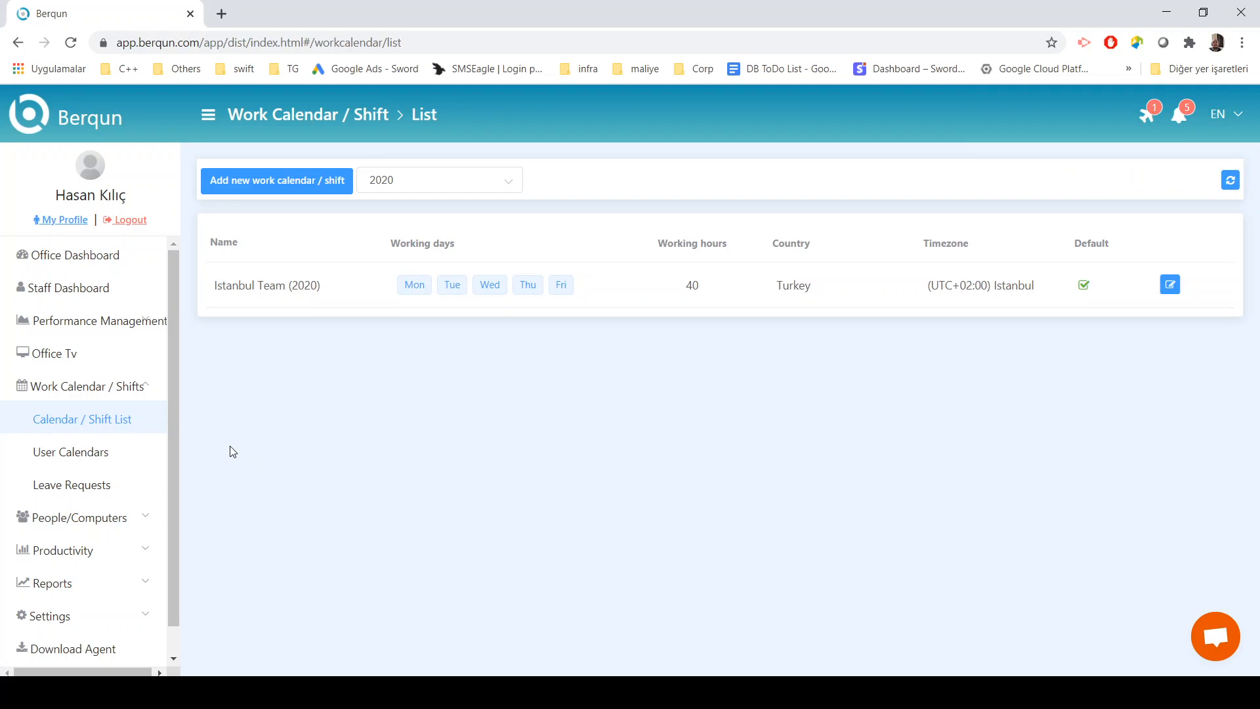
pyautogui.click(105, 391)
pyautogui.click(107, 393)
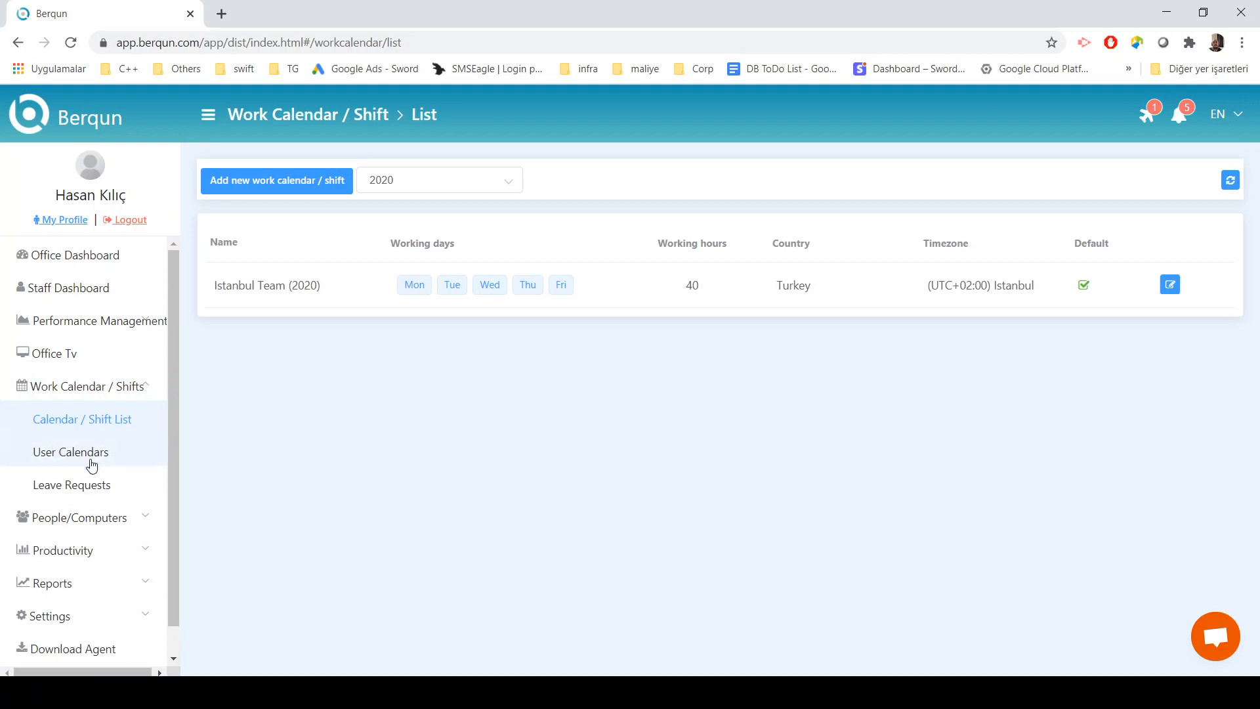
pyautogui.click(136, 462)
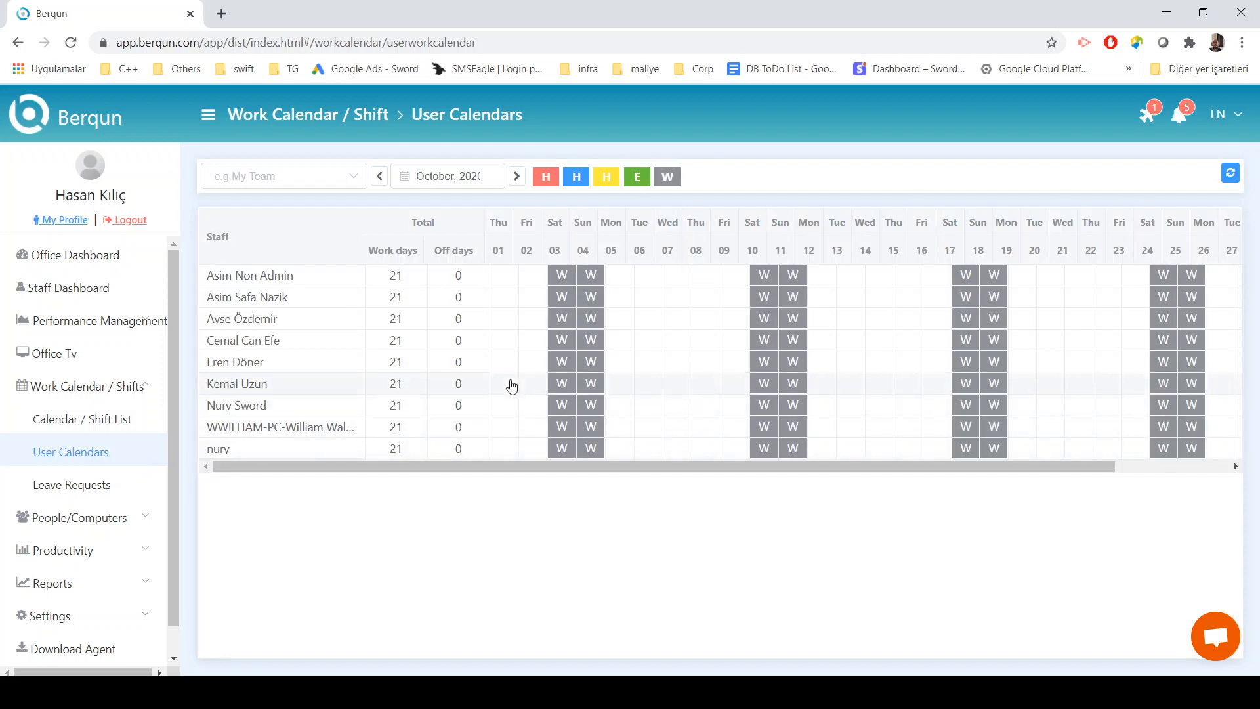
# Add a full-day Paid Annual Leave holiday described as "off day" on Oct 06, 2020 for the second staff member listed, and save it
pyautogui.click(651, 298)
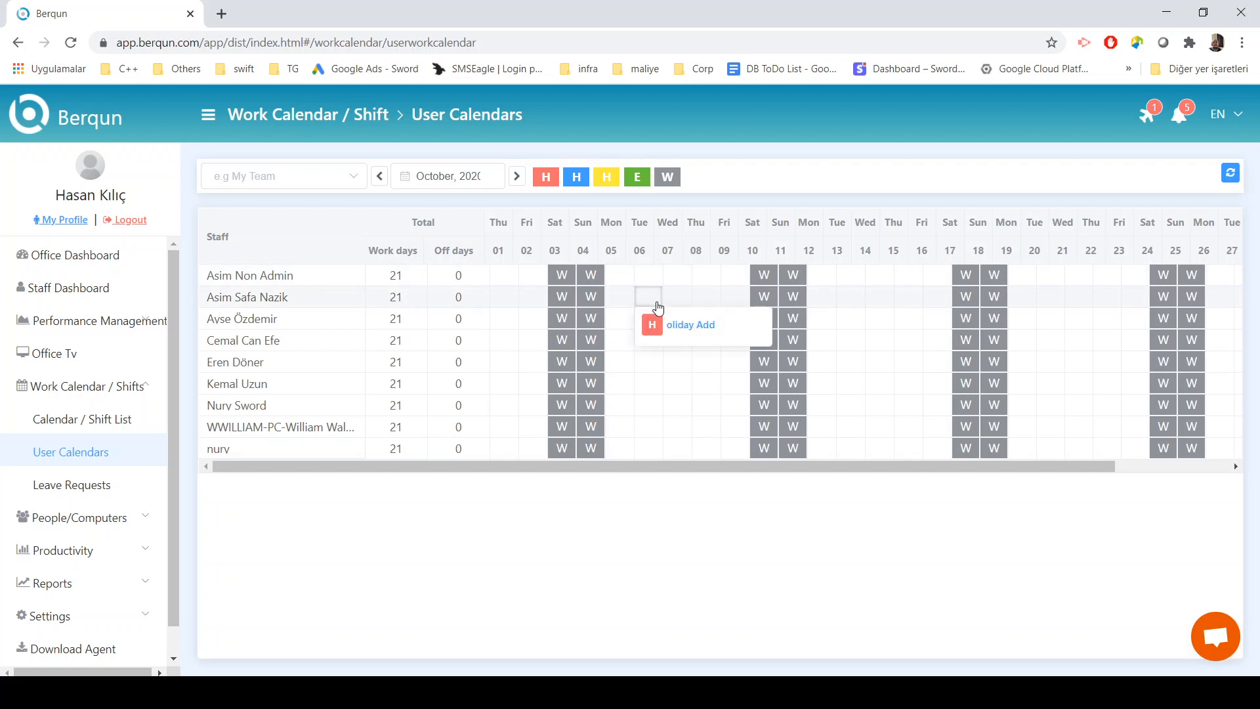
pyautogui.click(704, 334)
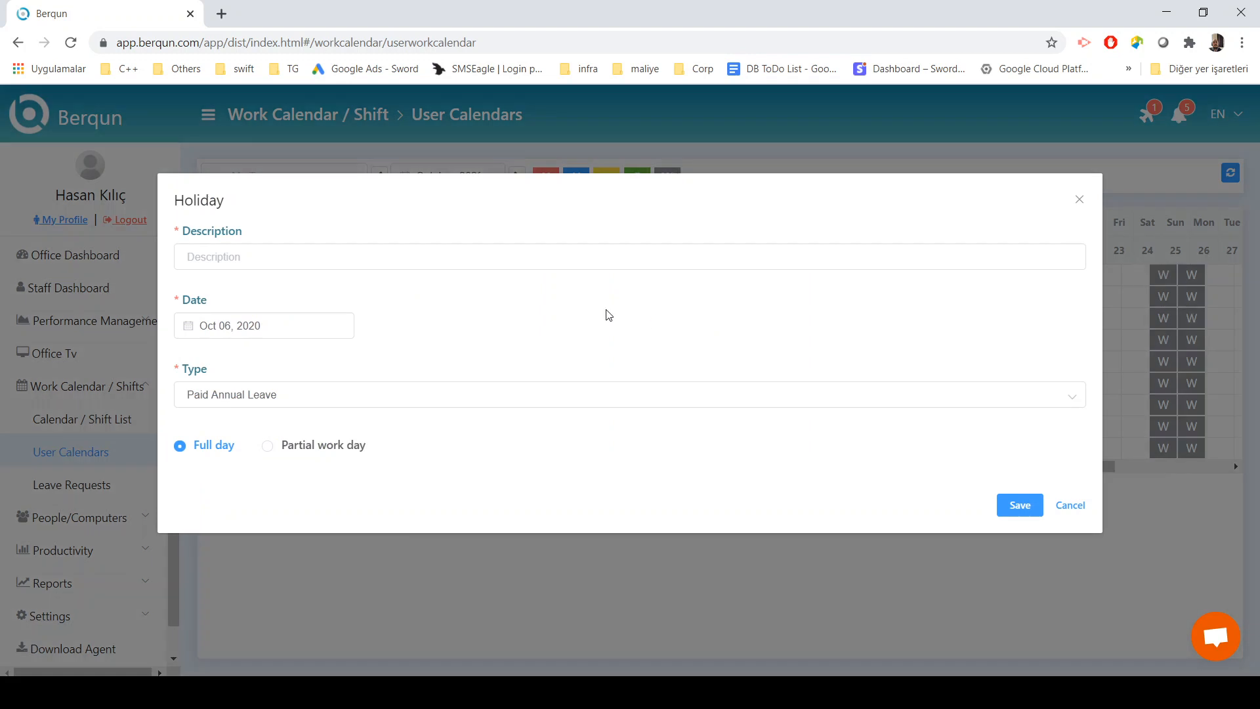
pyautogui.click(288, 451)
pyautogui.click(219, 449)
pyautogui.click(350, 256)
pyautogui.write('off day')
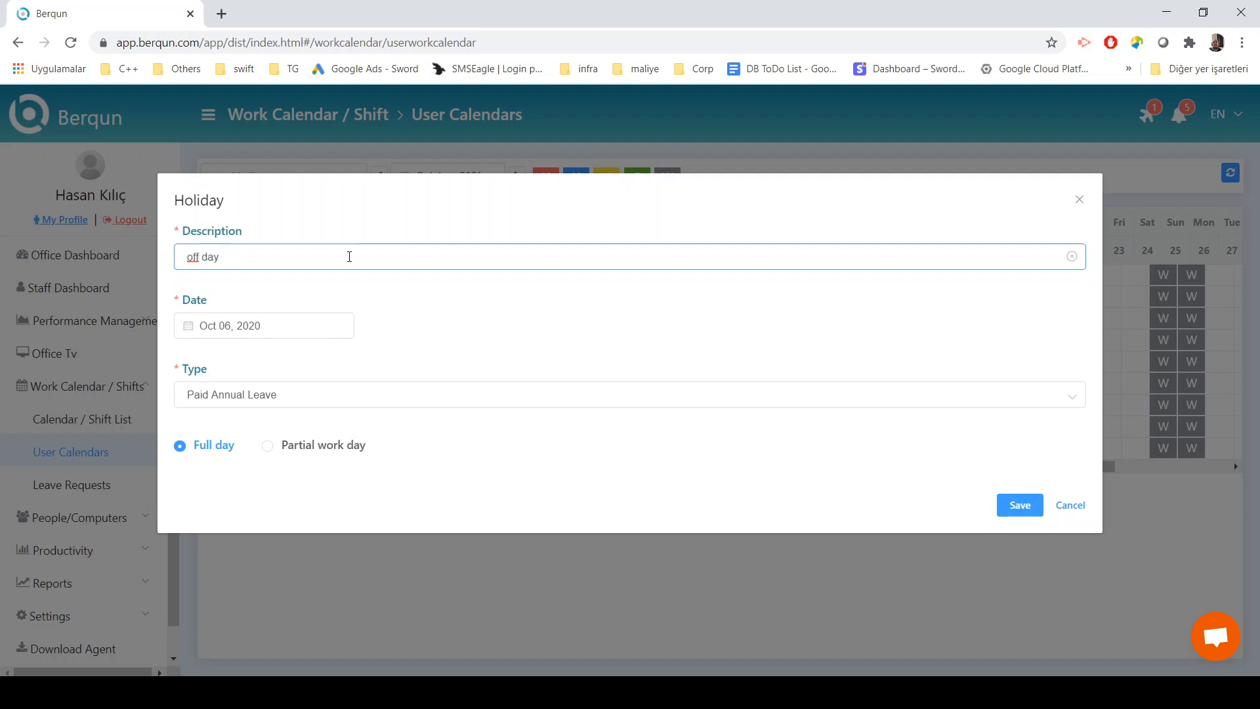
pyautogui.click(277, 399)
pyautogui.click(262, 440)
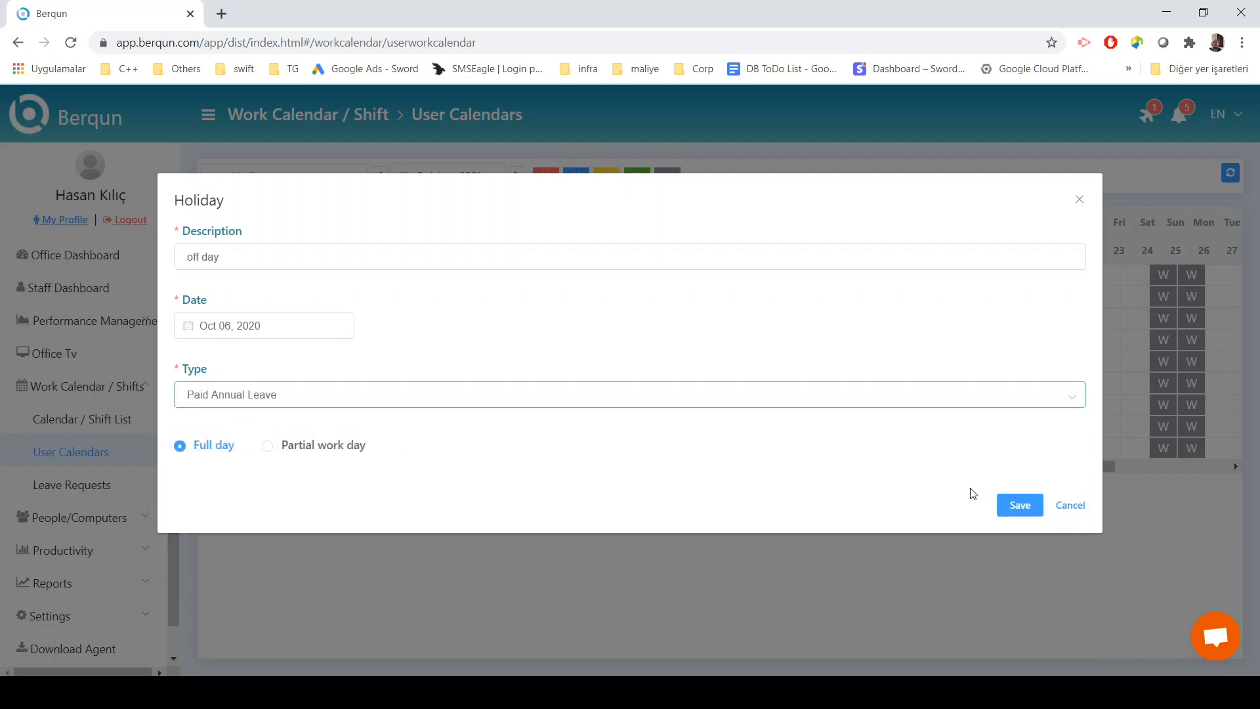
pyautogui.click(1020, 507)
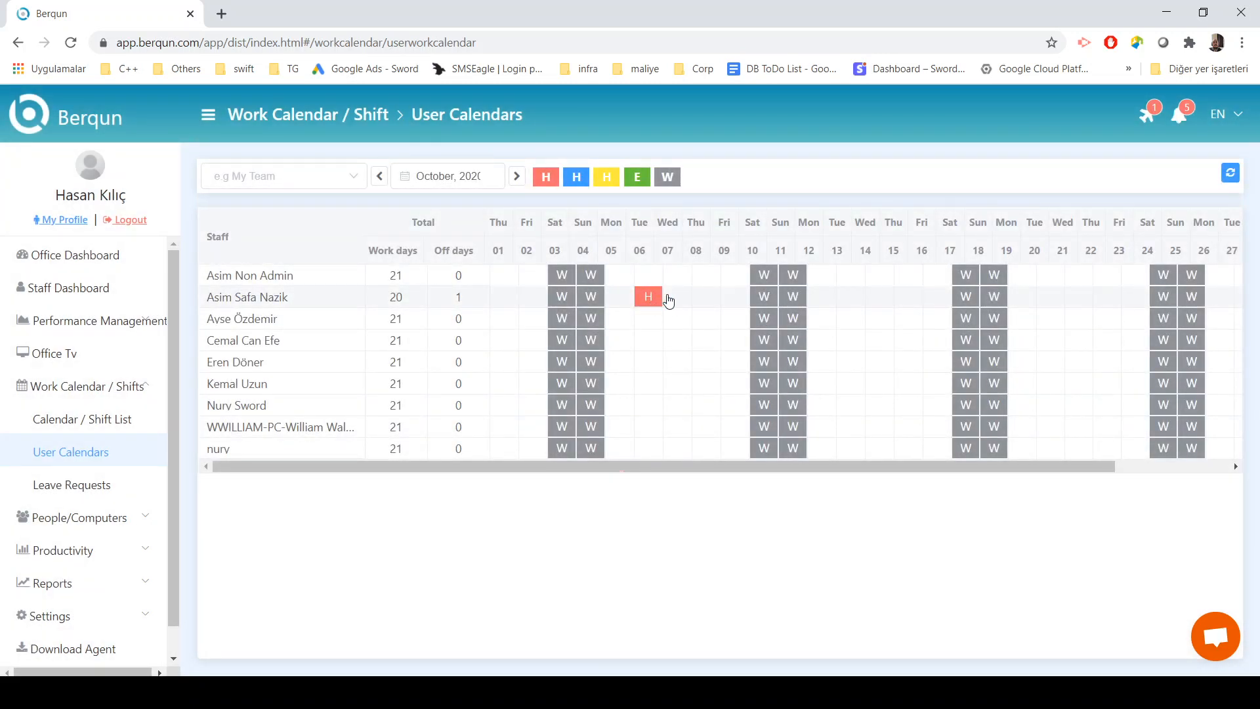
# Start a holiday on Oct 07, 2020 for the same staff member, described as "doctor visit", as a partial work day of type Sick Leave
pyautogui.click(682, 301)
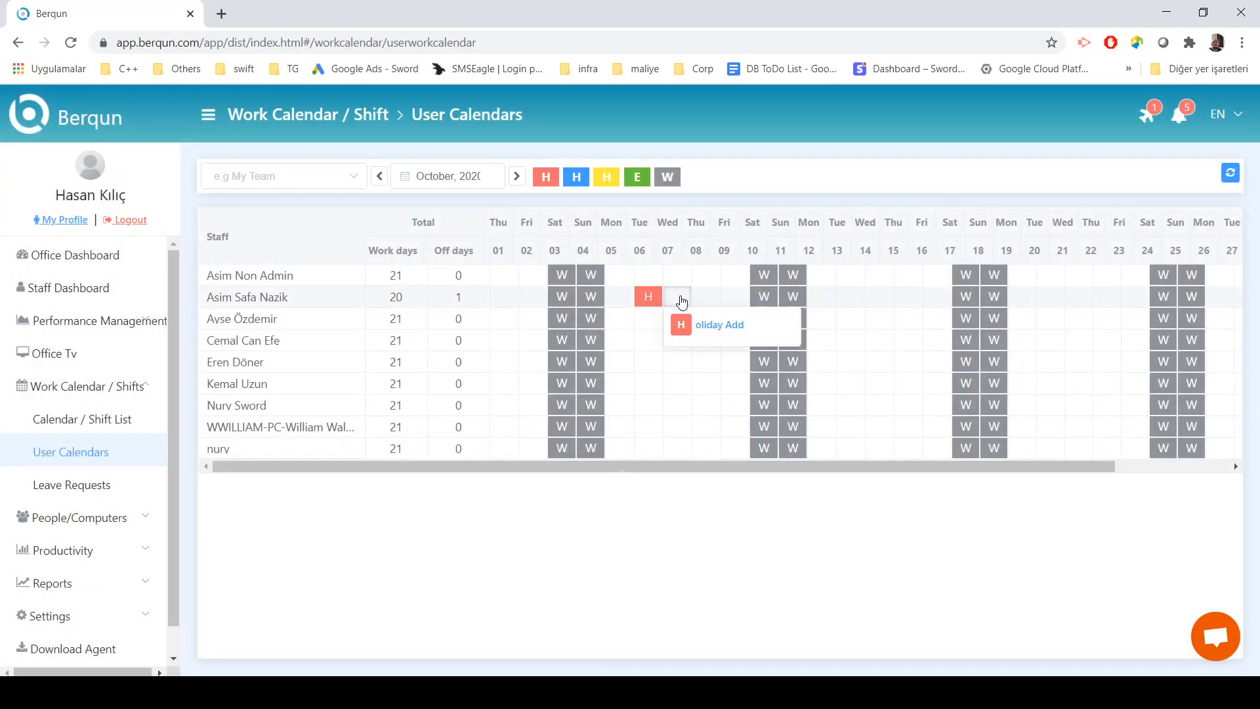
pyautogui.click(713, 329)
pyautogui.click(456, 257)
pyautogui.write('doctor visit')
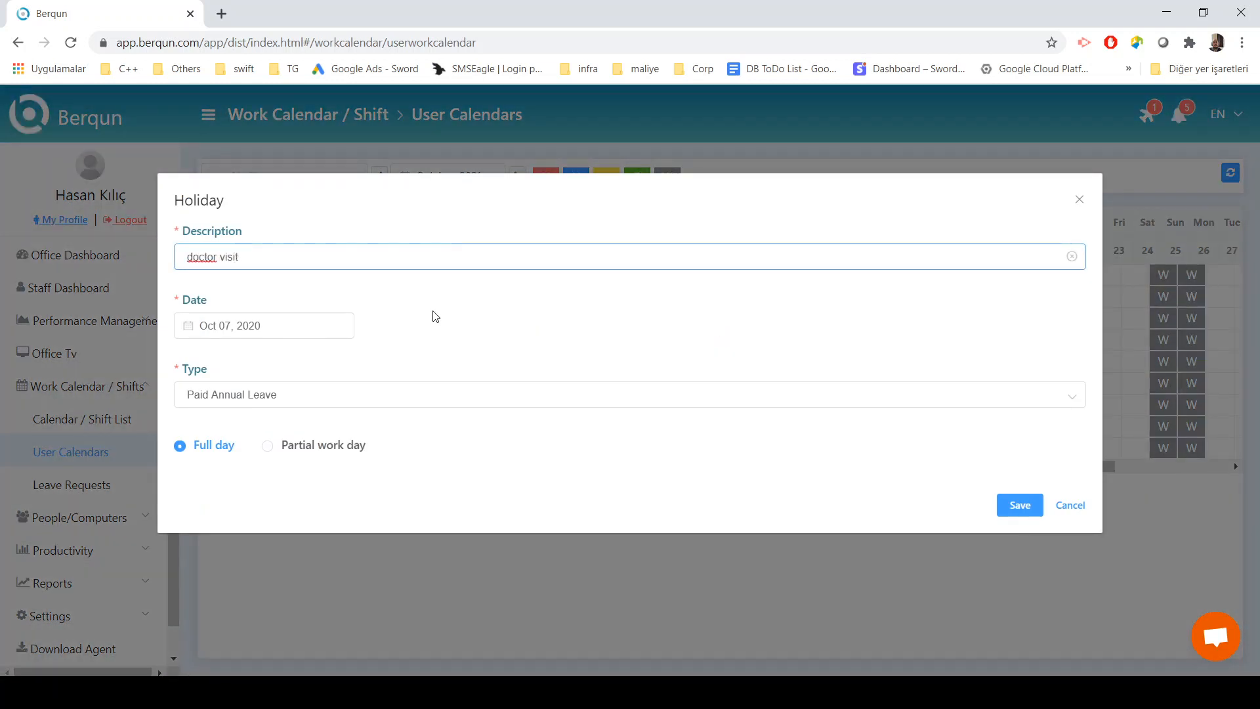
pyautogui.click(294, 445)
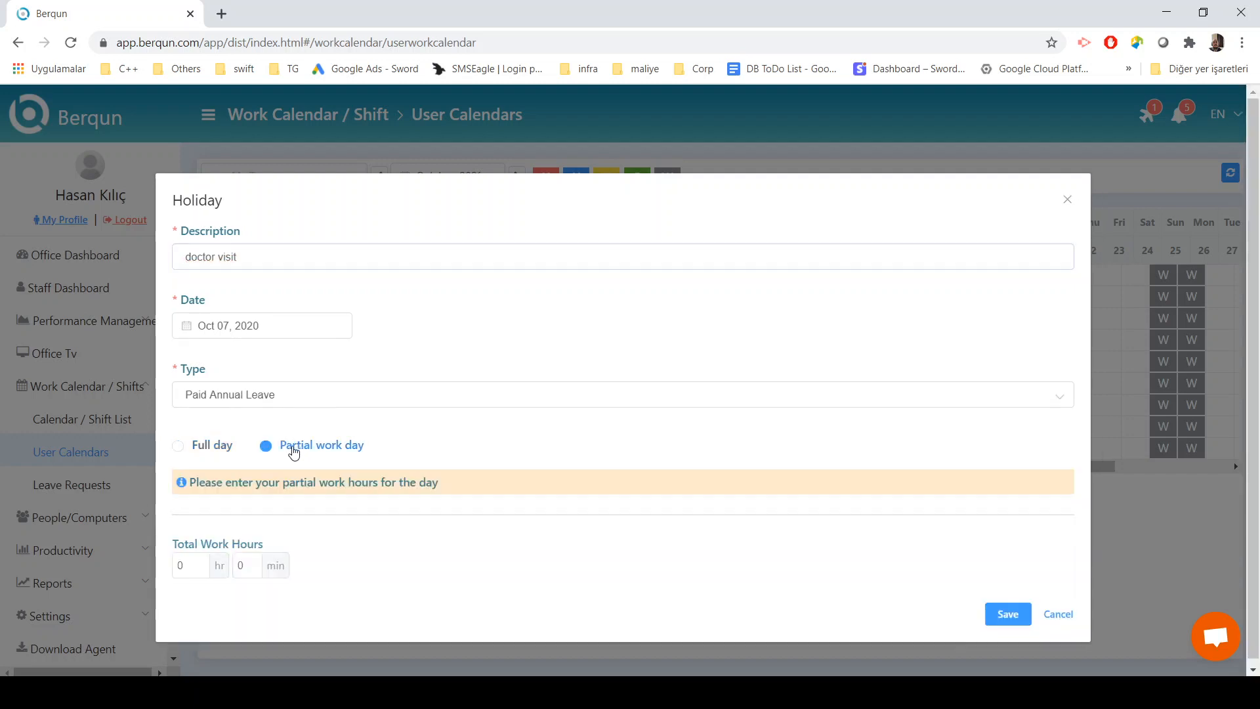
pyautogui.click(308, 403)
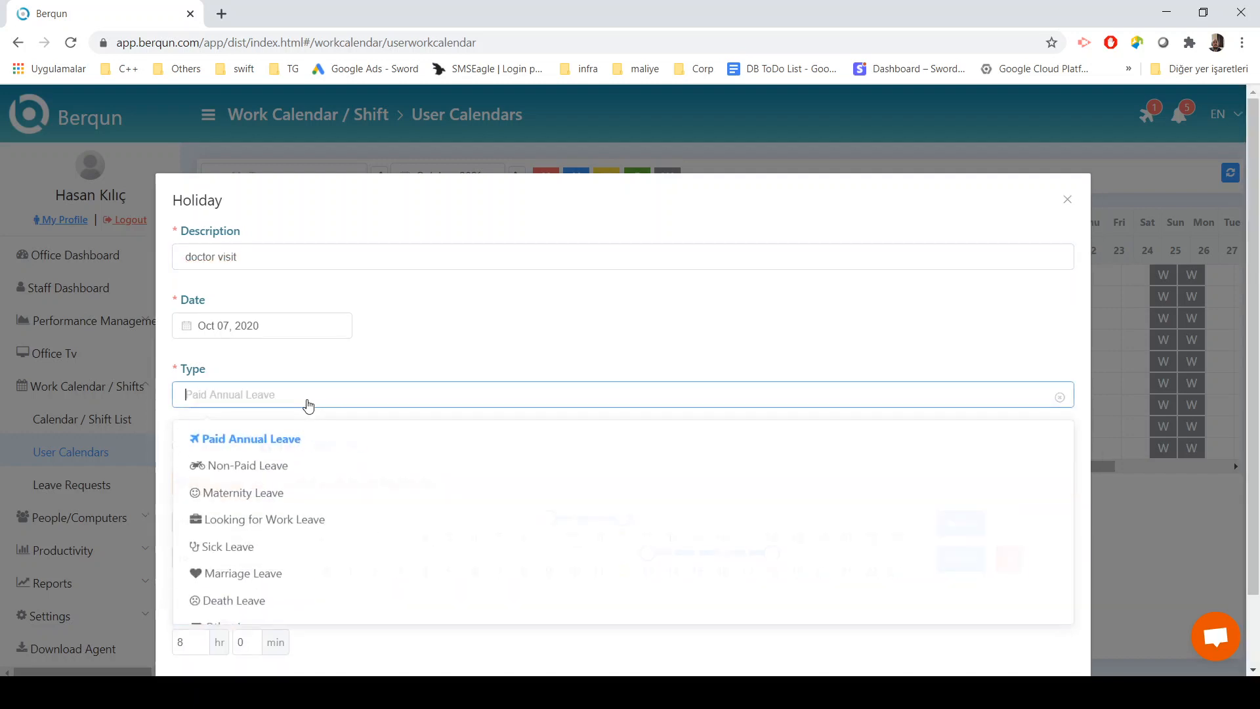
pyautogui.click(284, 549)
# Delete the 13:00 to 18:00 interval of the partial work day and set the remaining interval to run from 12:00 to 16:00
pyautogui.scroll(-1, 410, 440)
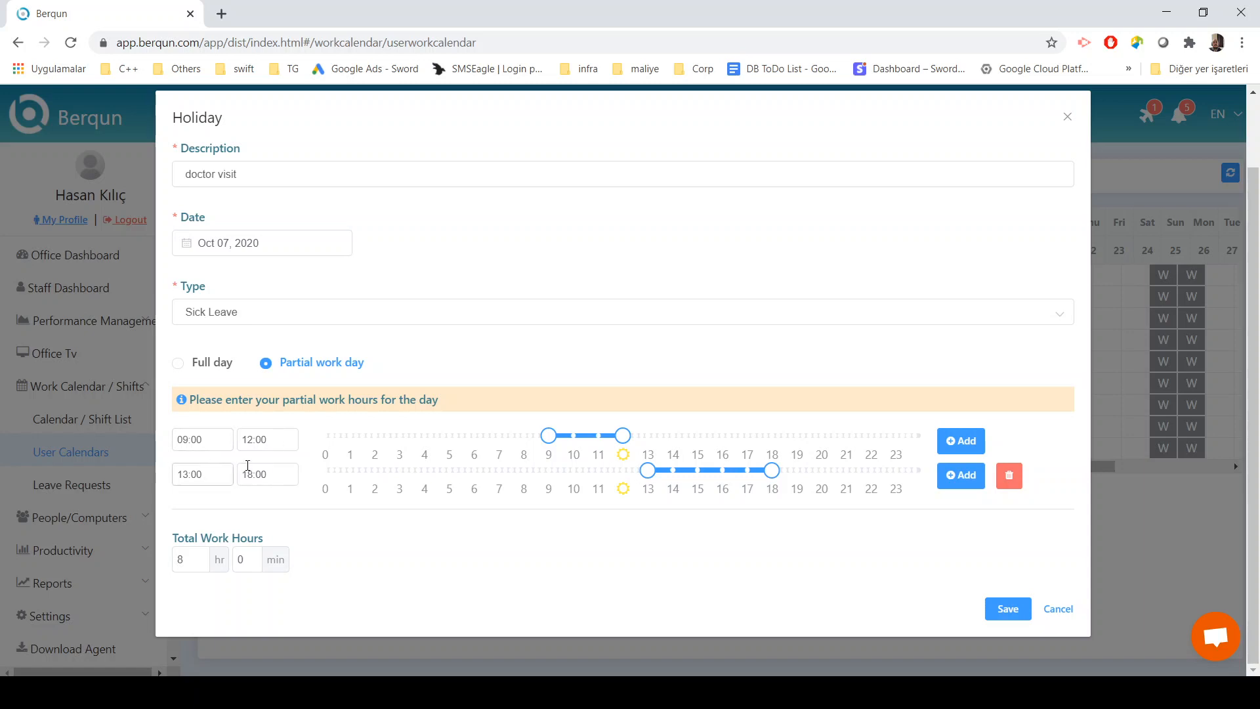
pyautogui.click(1008, 475)
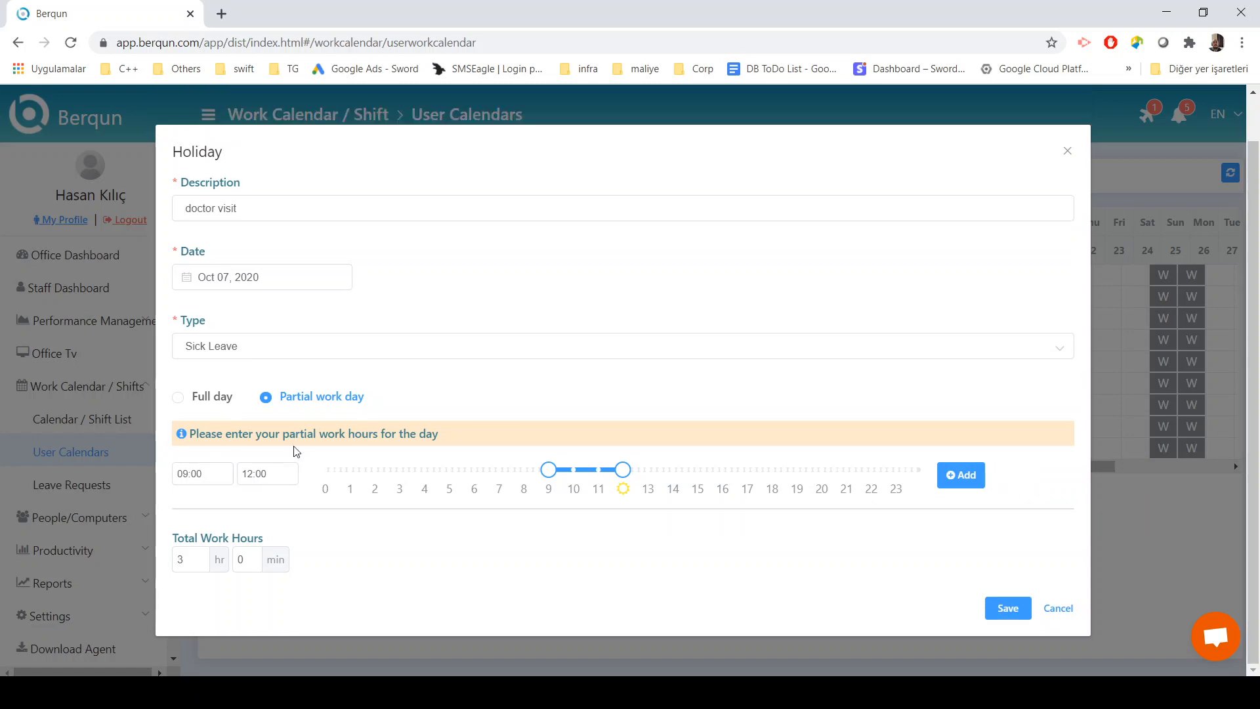
pyautogui.click(214, 473)
pyautogui.write('12')
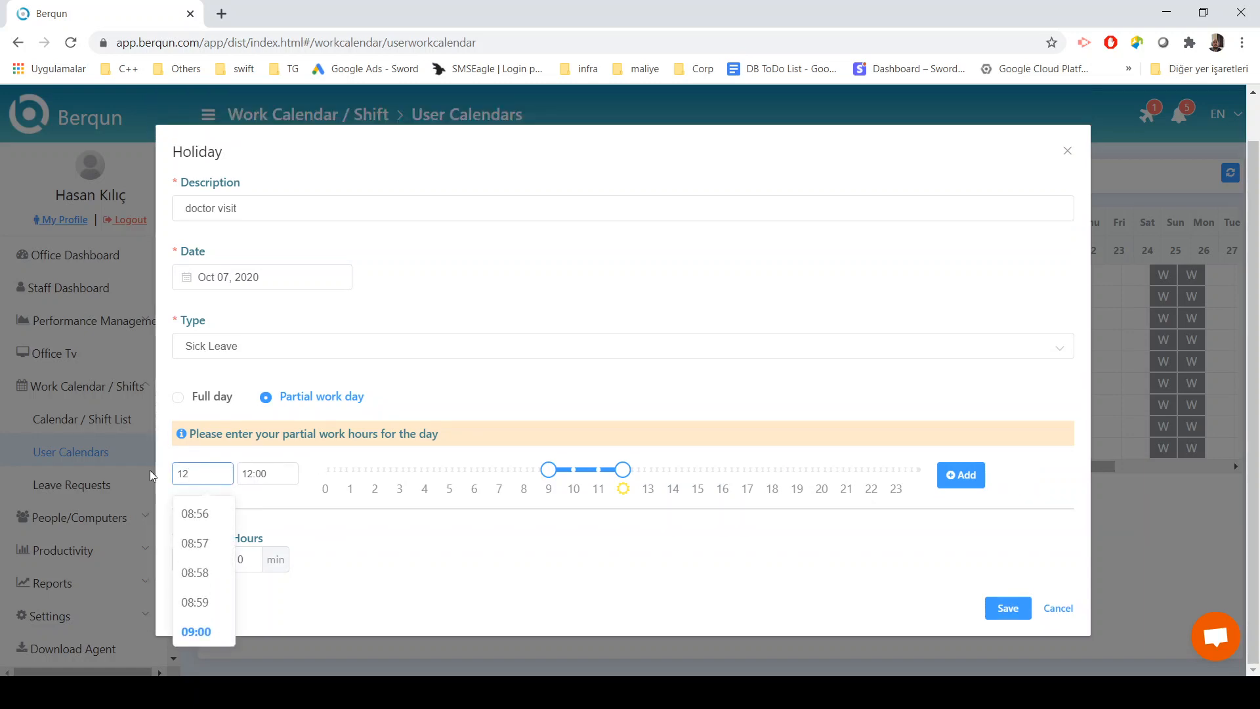
pyautogui.write(':00')
pyautogui.press('Tab')
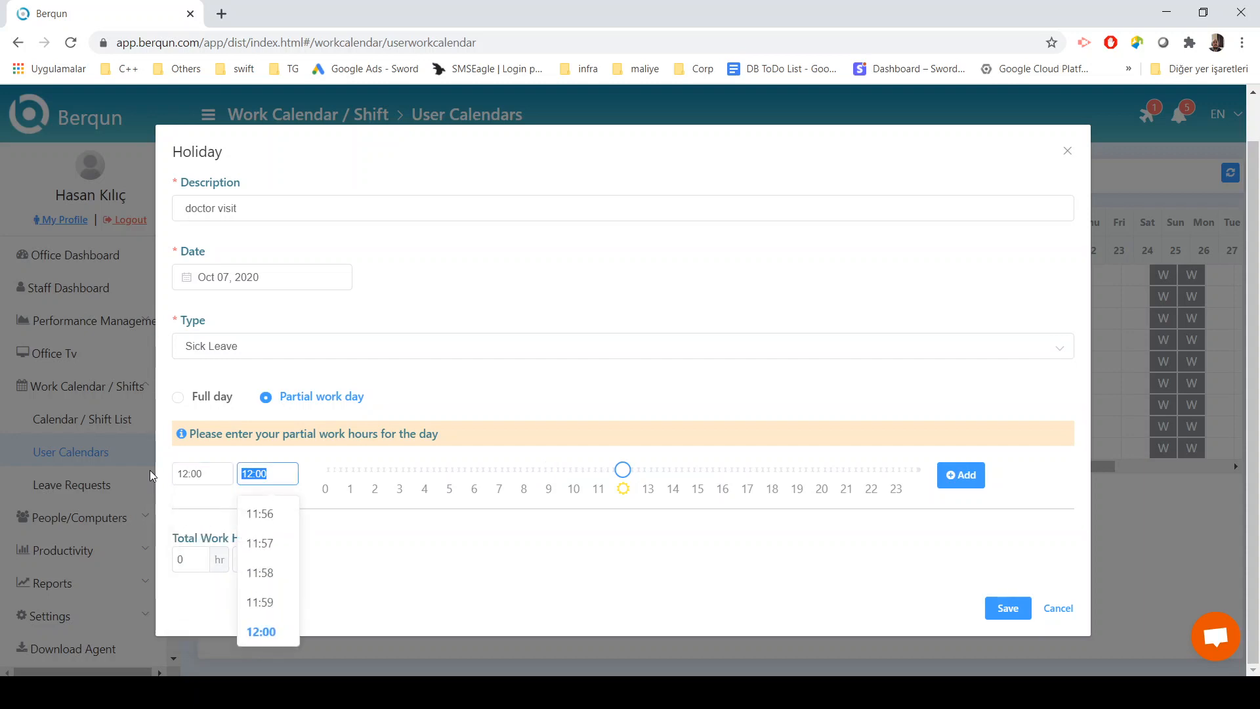
pyautogui.write('16:00')
pyautogui.press('Tab')
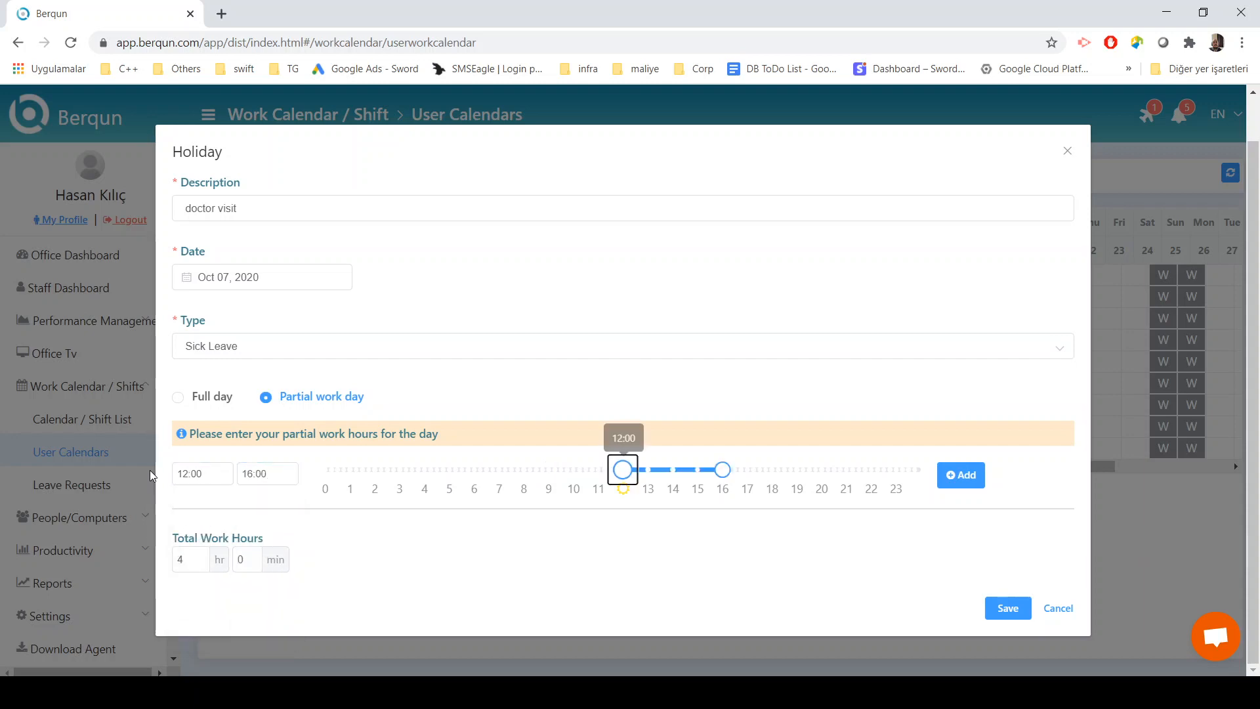
# Set the partial day's total work hours to 3 hr and save the sick leave
pyautogui.doubleClick(185, 555)
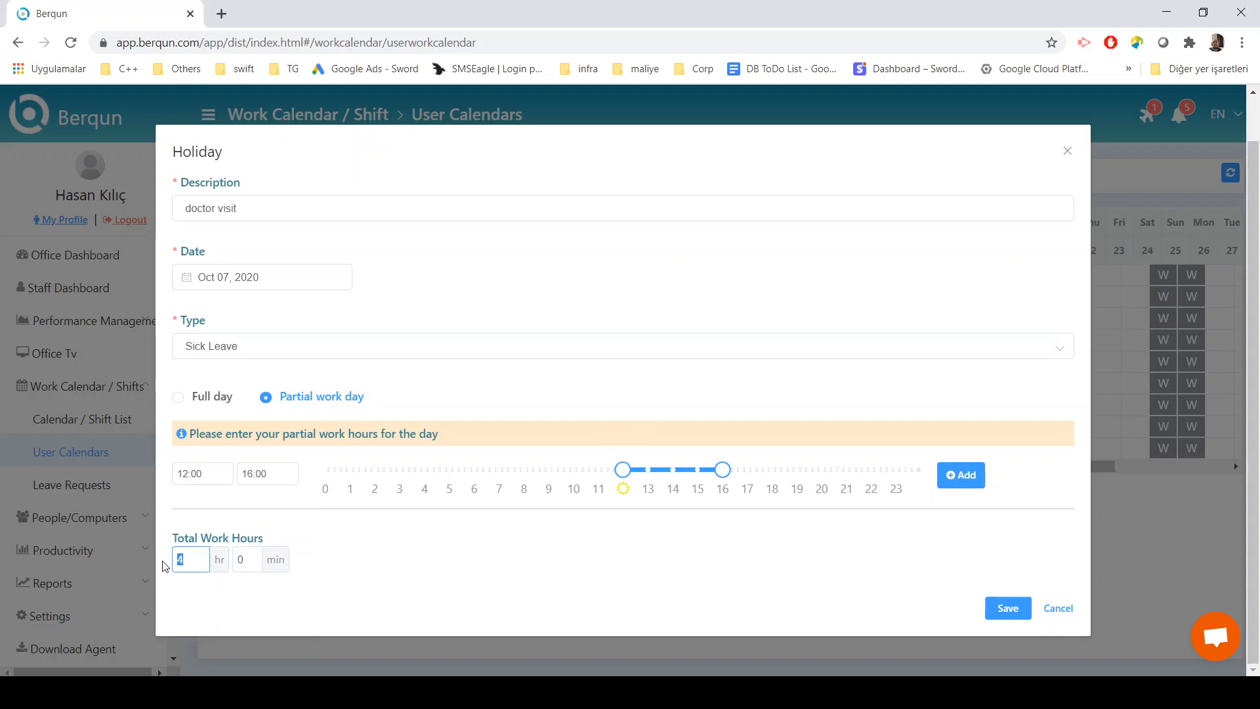
pyautogui.write('3')
pyautogui.press('Tab')
pyautogui.click(348, 565)
pyautogui.click(989, 610)
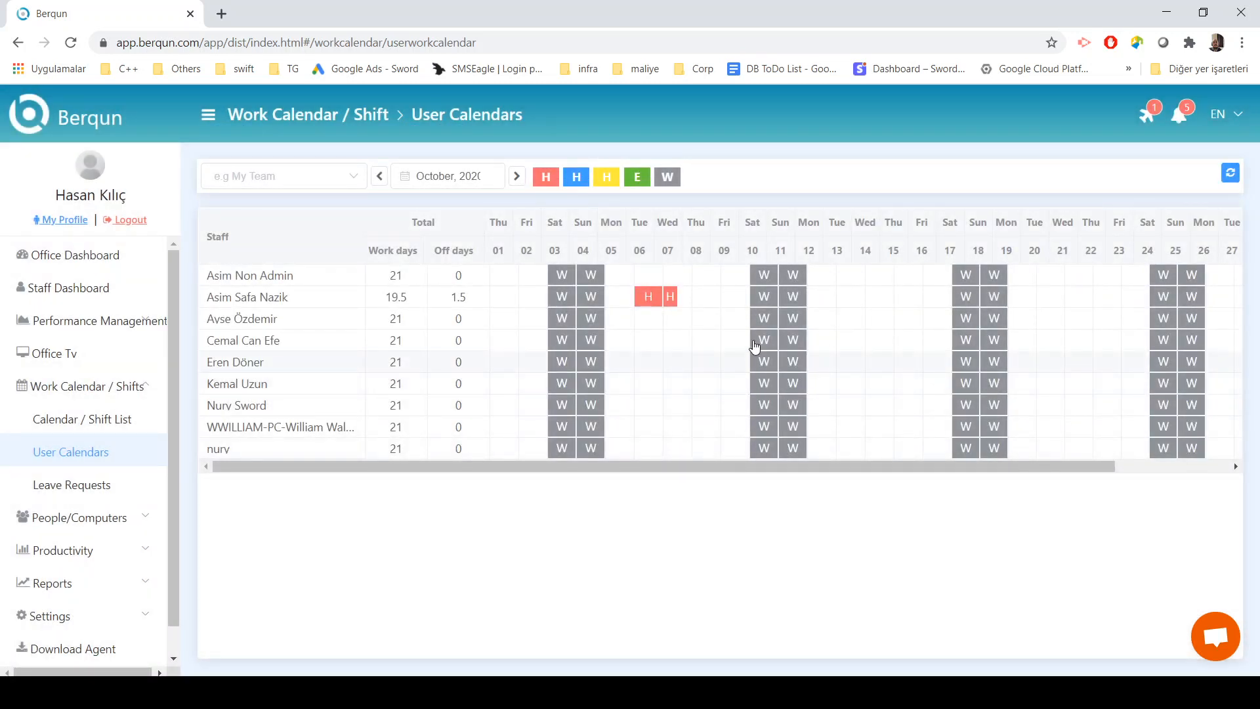
# Start an extra work day on Saturday, Oct 10, 2020 for the second staff member listed, named "Weekend Archiving"
pyautogui.moveTo(766, 300)
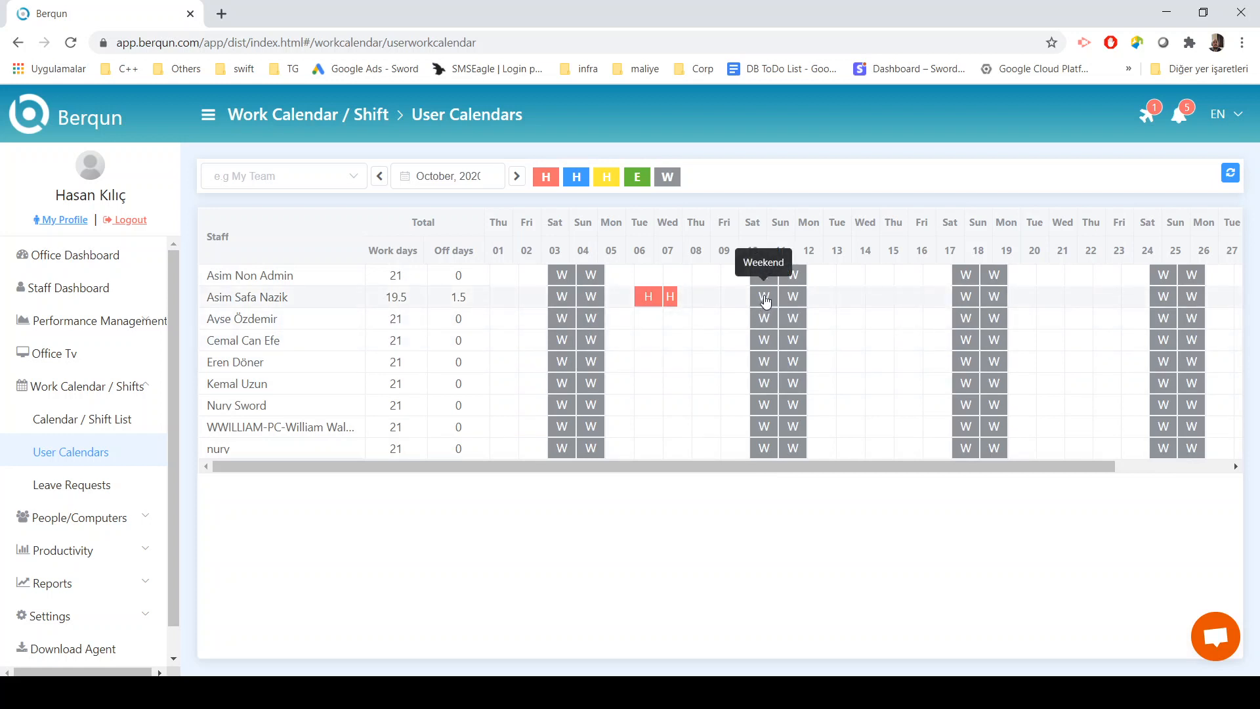
pyautogui.click(766, 300)
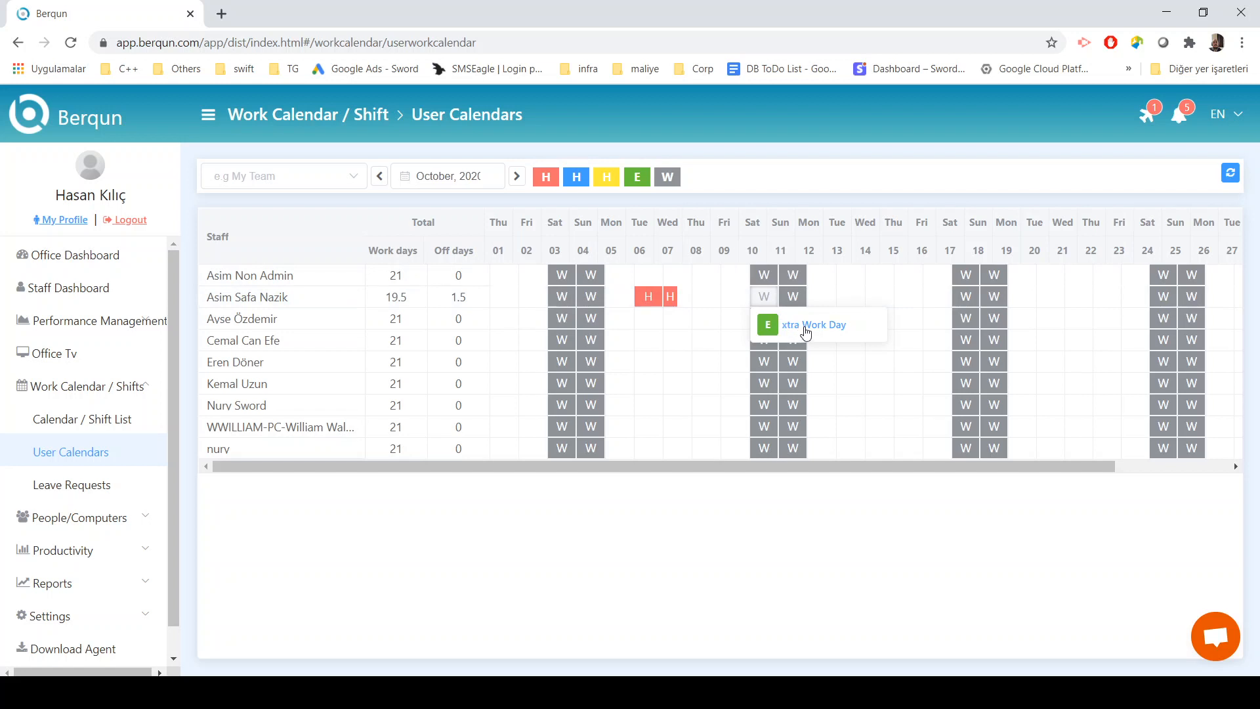
pyautogui.click(807, 333)
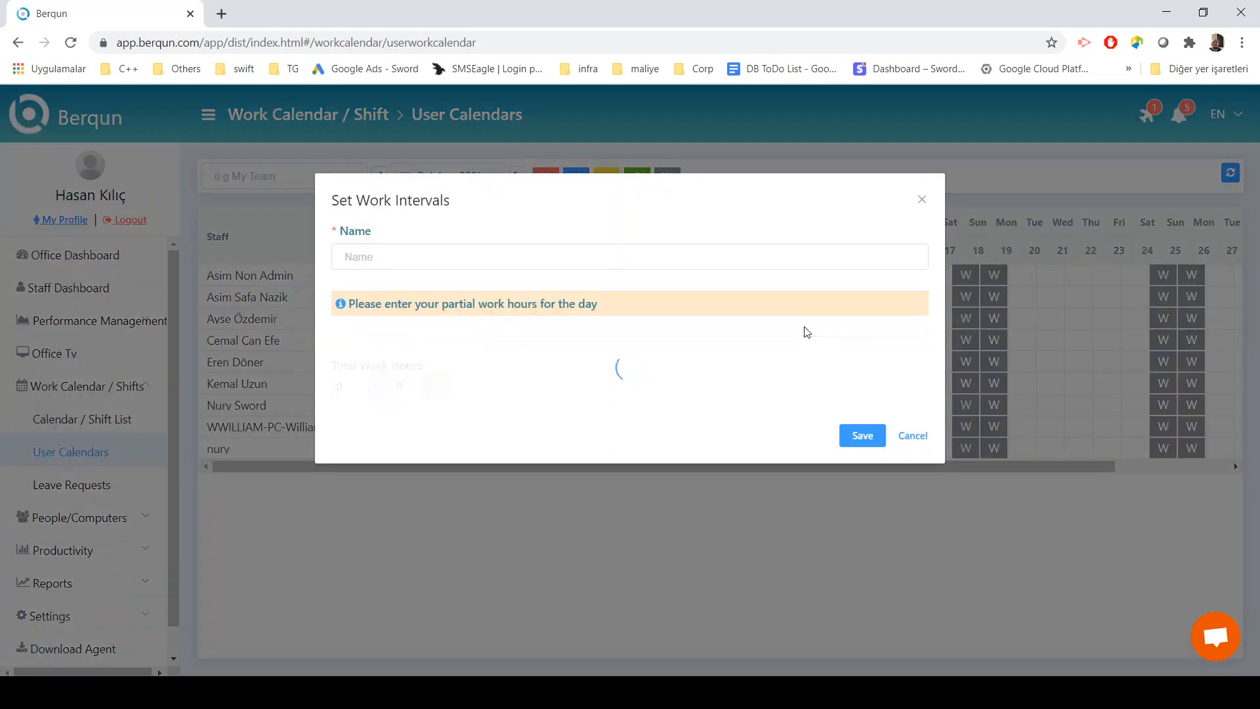
pyautogui.click(655, 258)
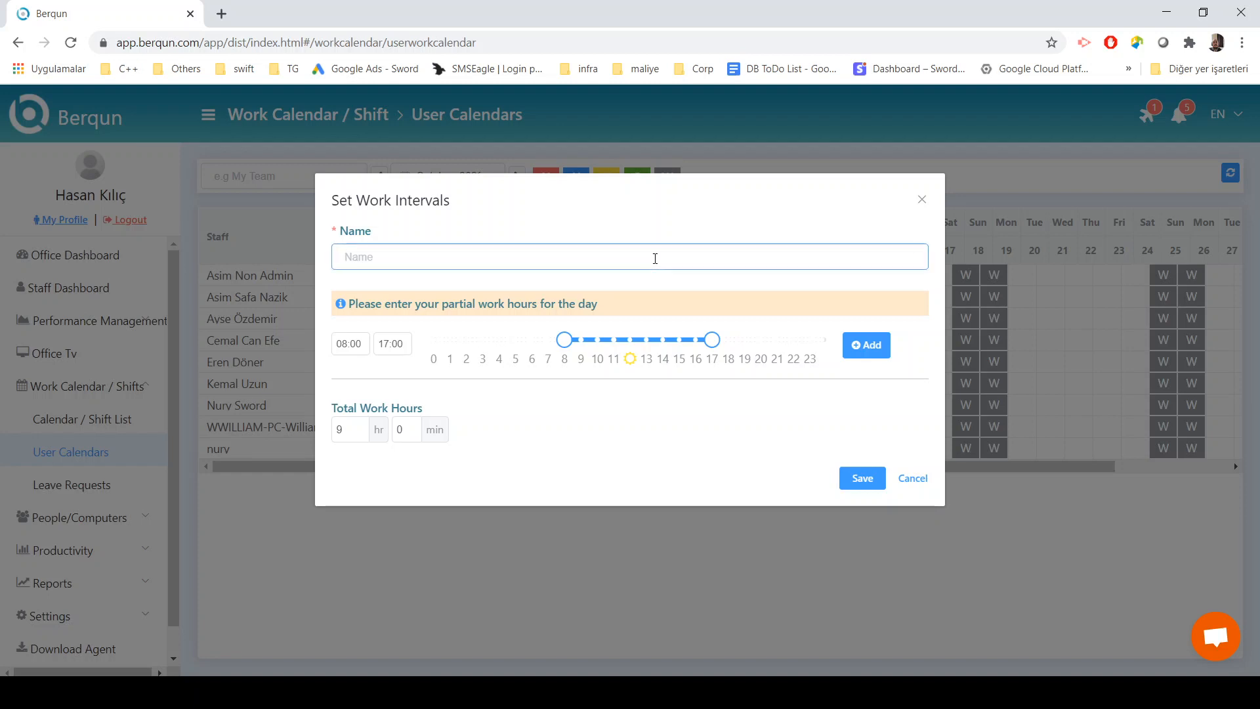
pyautogui.write('Weekend Archiving')
# Set the extra work day's interval to 10:00–16:00 with total work hours of 5 hr, and save it
pyautogui.click(365, 342)
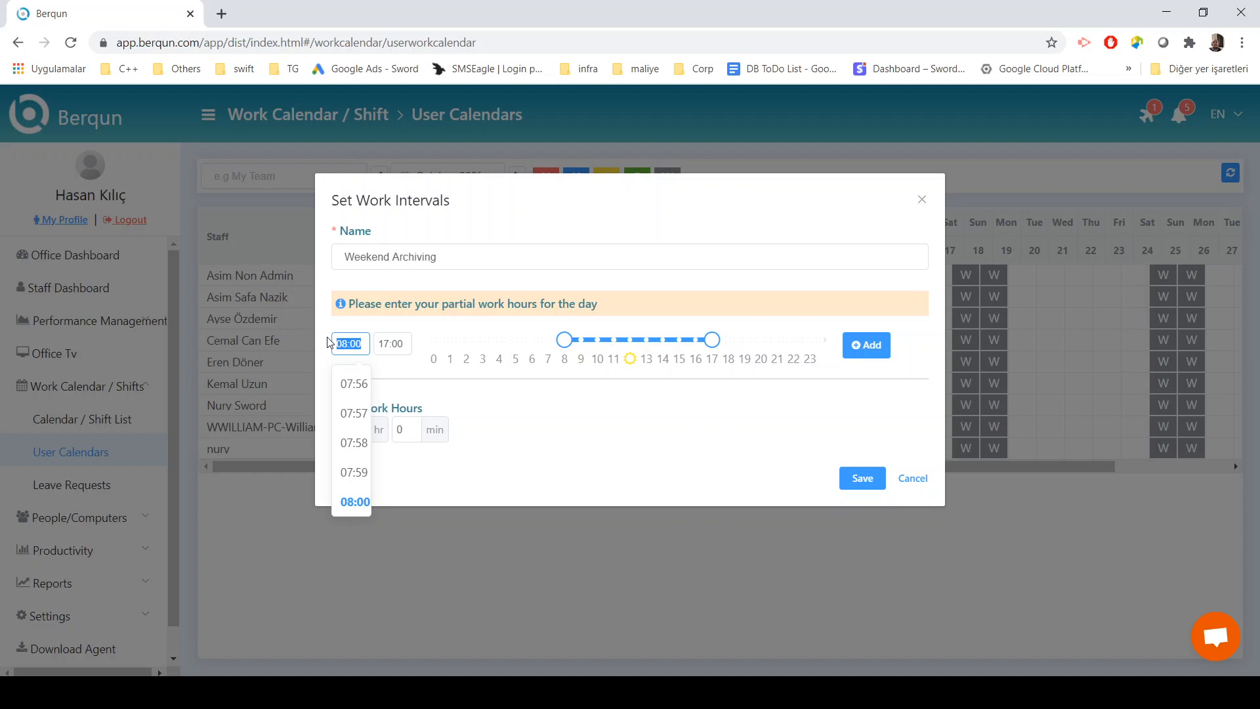
pyautogui.write('10:00')
pyautogui.press('Tab')
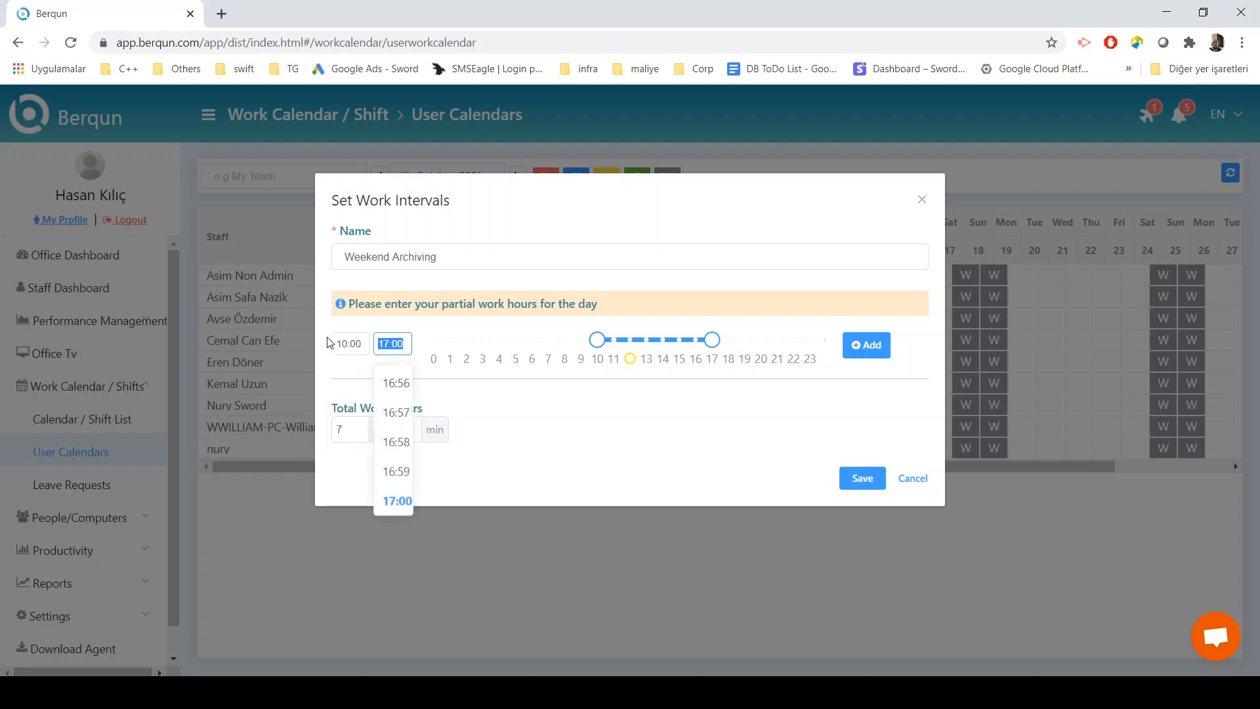
pyautogui.write('16:')
pyautogui.write('00')
pyautogui.press('Tab')
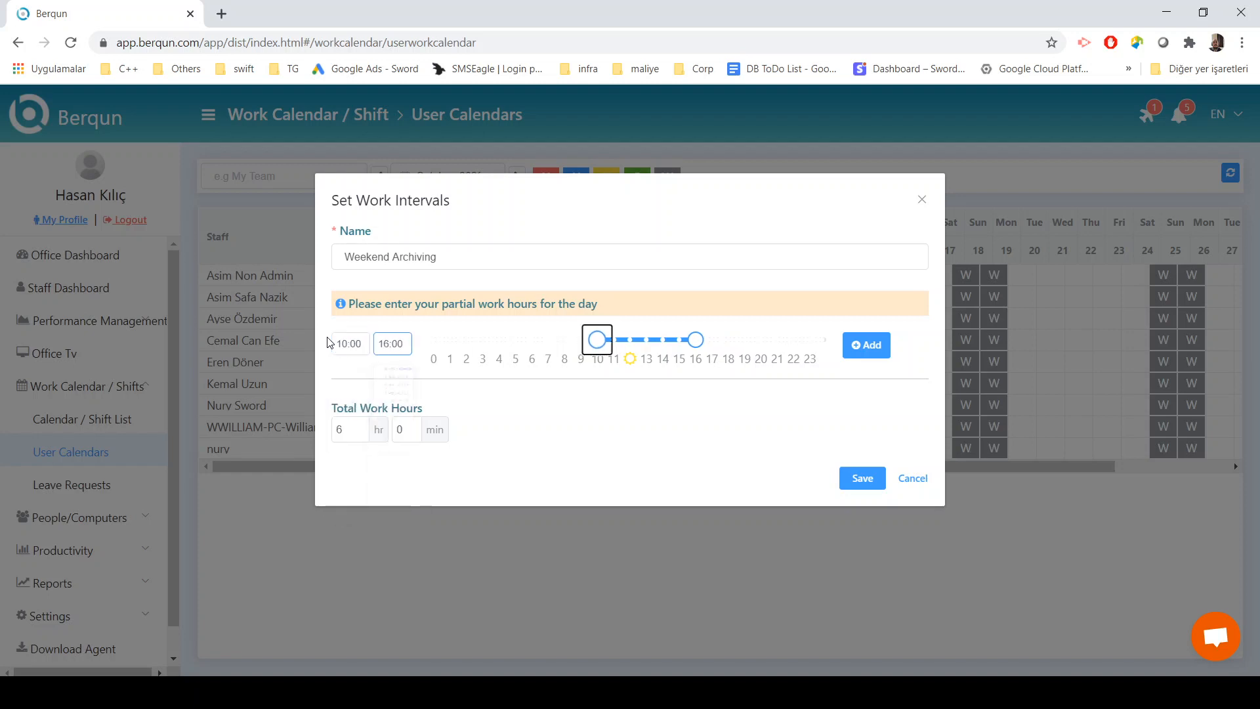
pyautogui.click(331, 431)
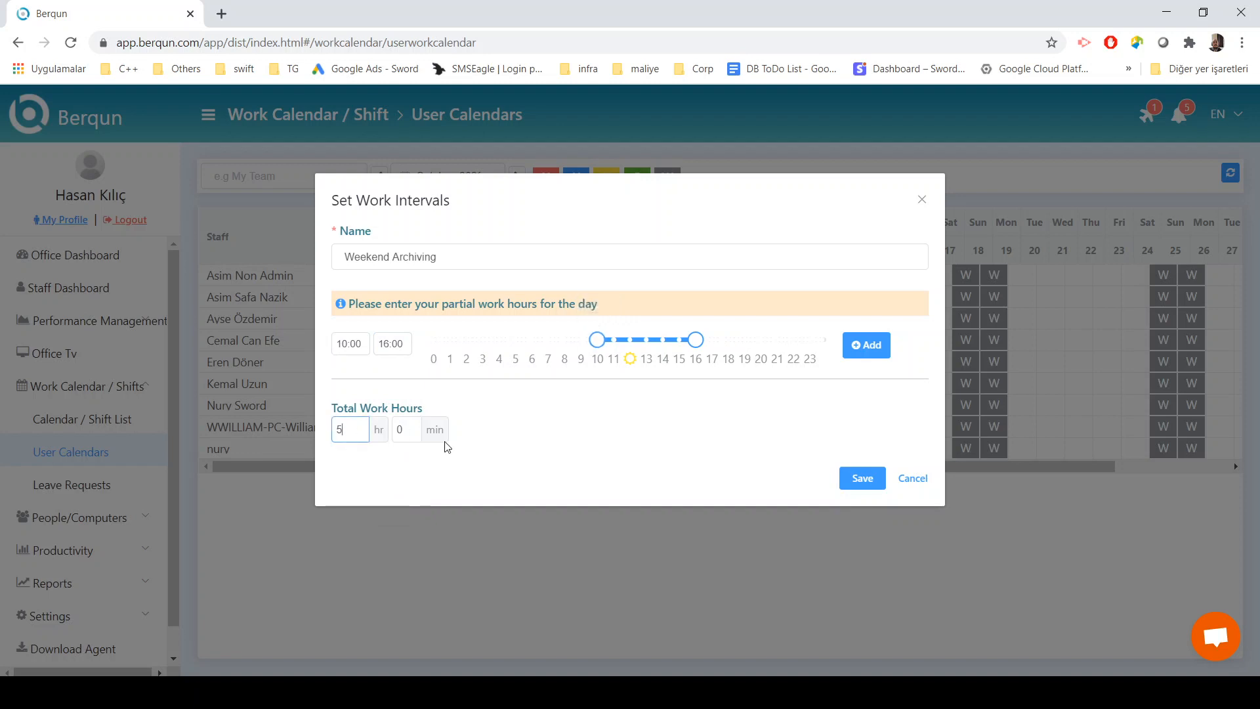
pyautogui.click(855, 478)
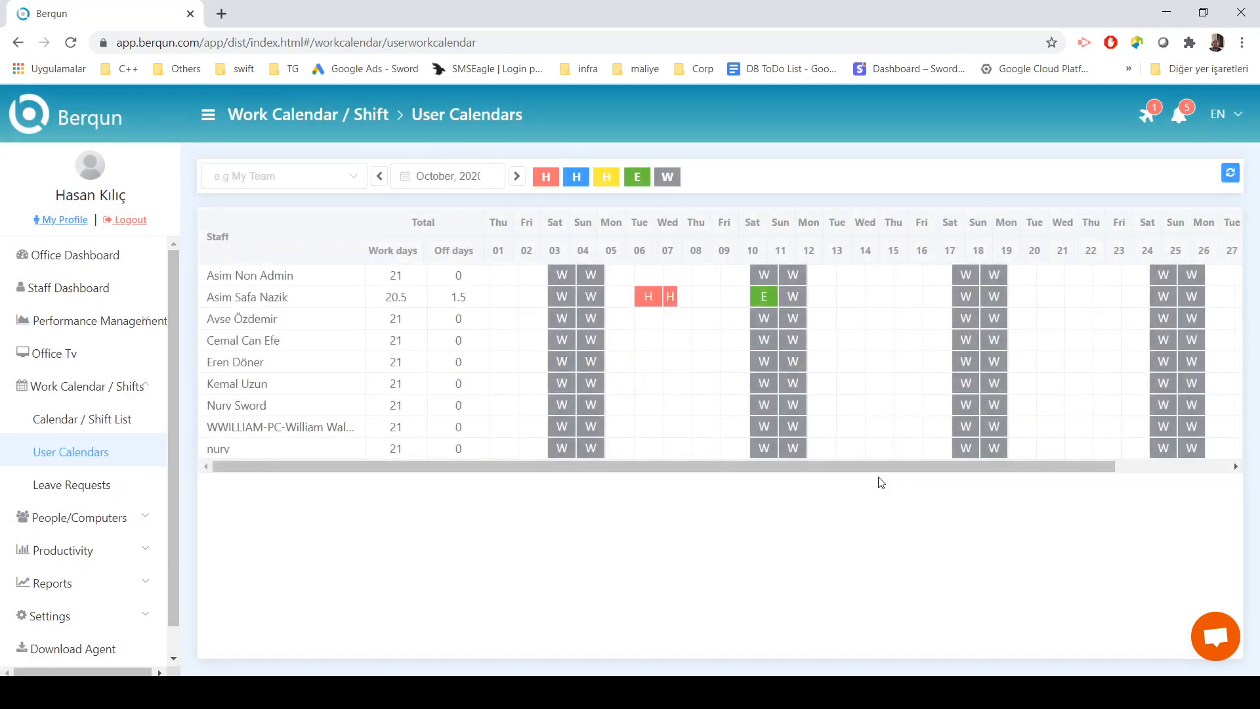
# Remove the Oct 10 extra work day from the second staff member's calendar and confirm the removal
pyautogui.click(766, 299)
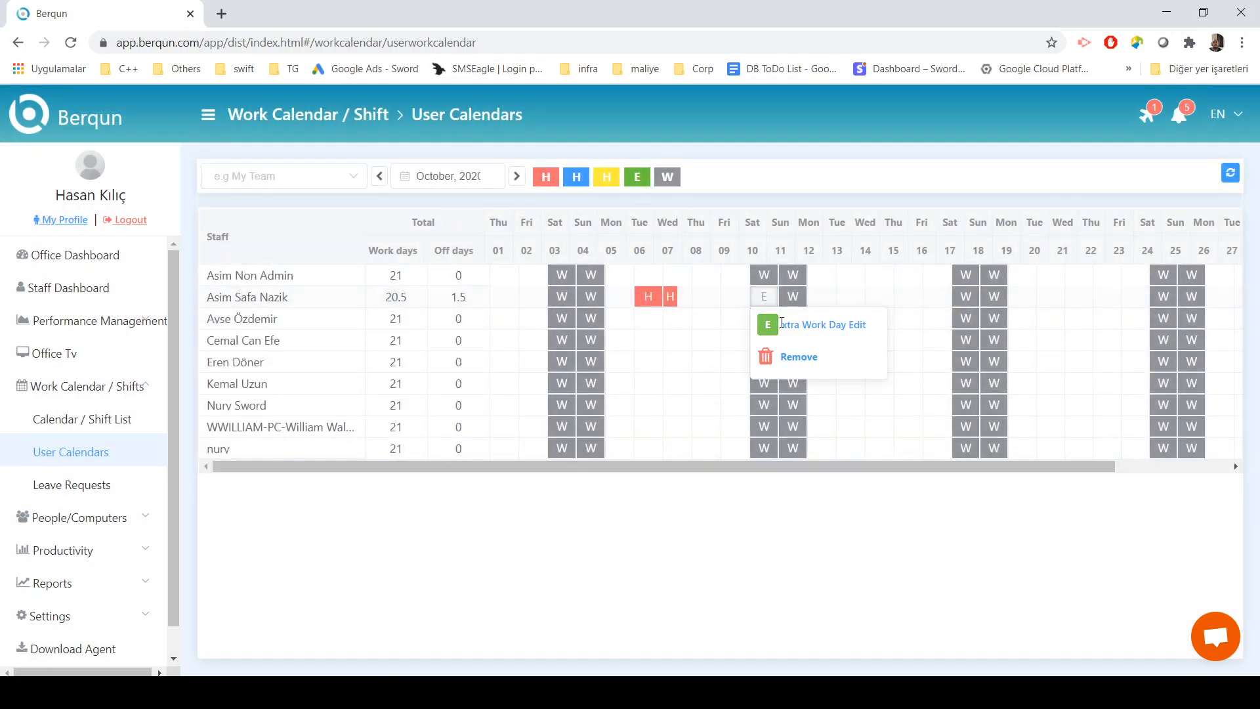
pyautogui.click(796, 358)
pyautogui.click(758, 419)
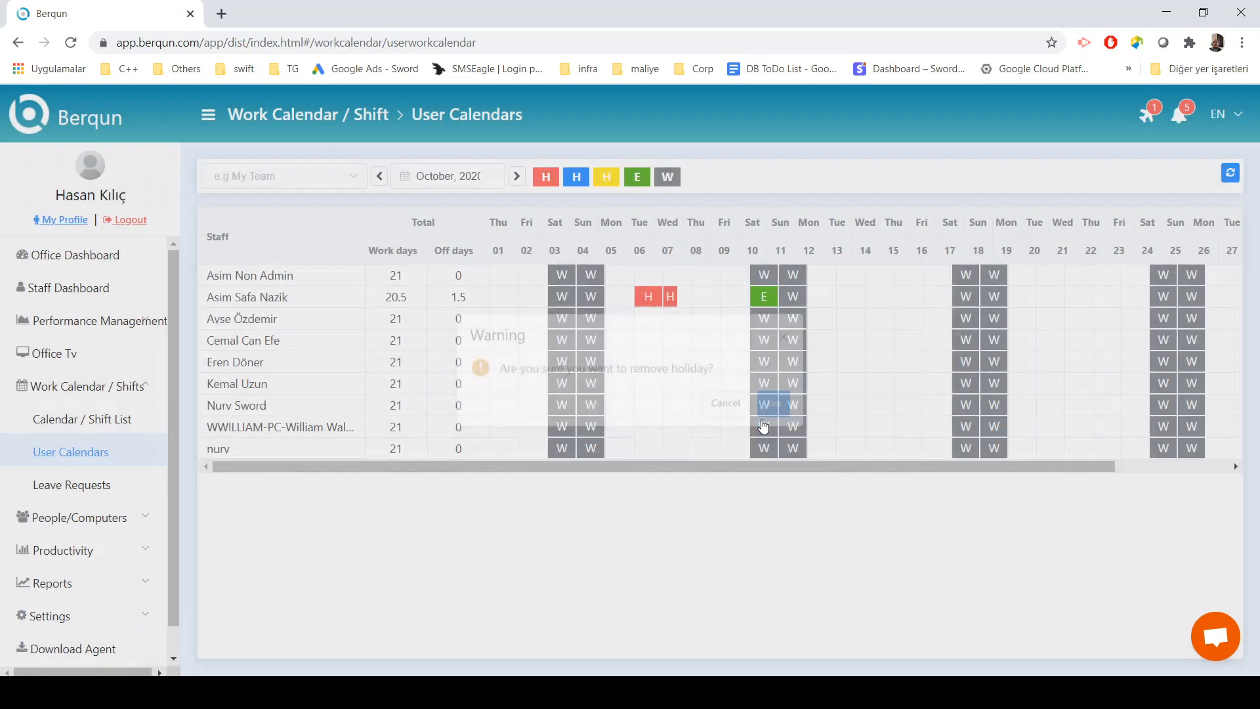
# Remove the second staff member's Oct 07 and Oct 06 holidays, confirming each removal
pyautogui.click(674, 300)
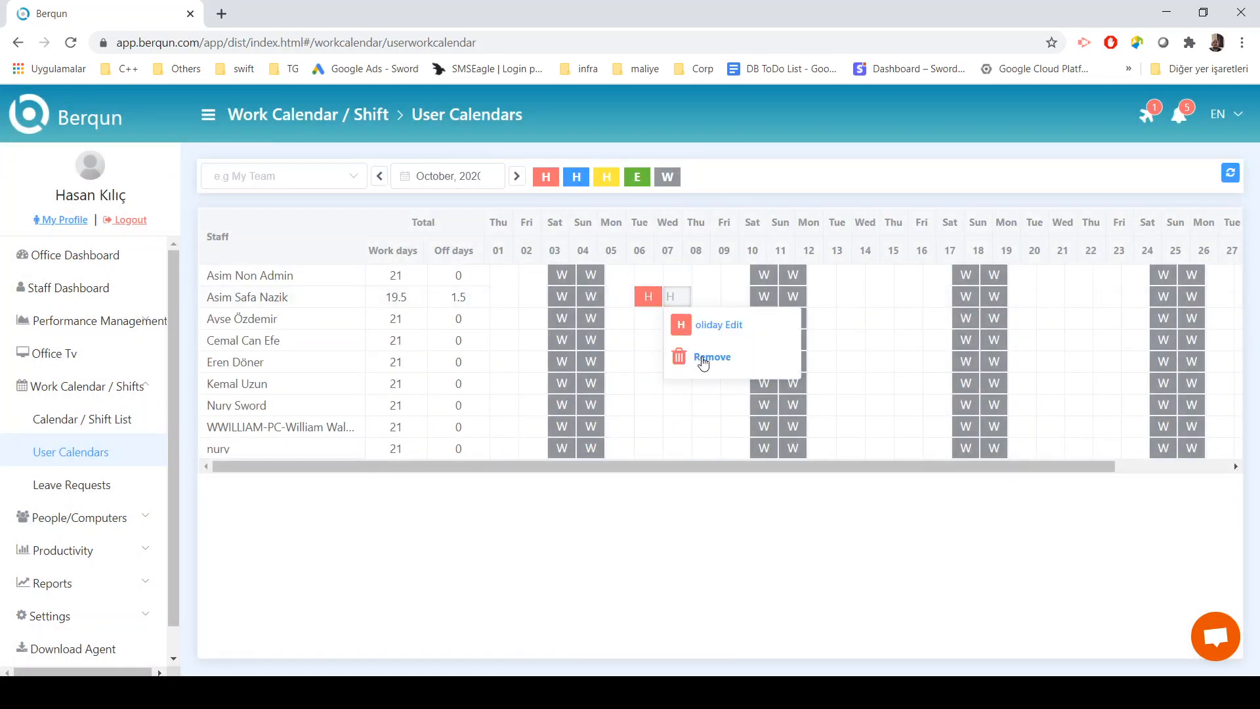
pyautogui.click(703, 357)
pyautogui.click(765, 415)
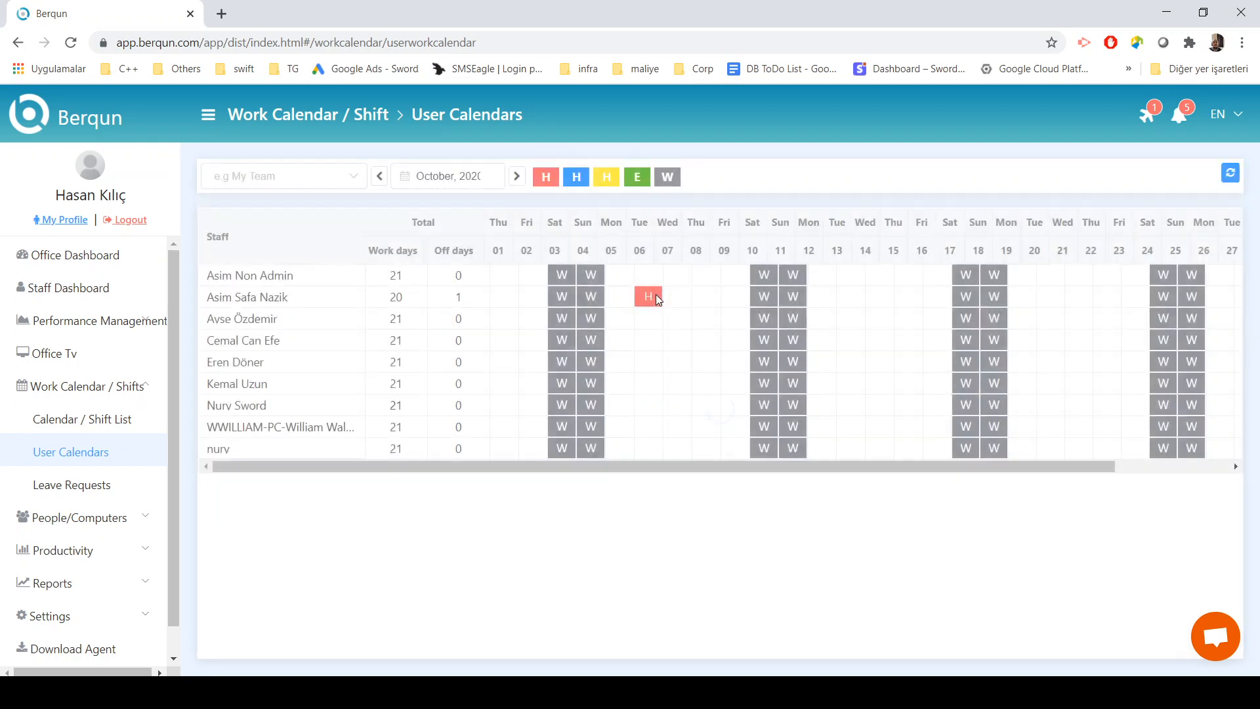
pyautogui.click(654, 296)
pyautogui.click(696, 358)
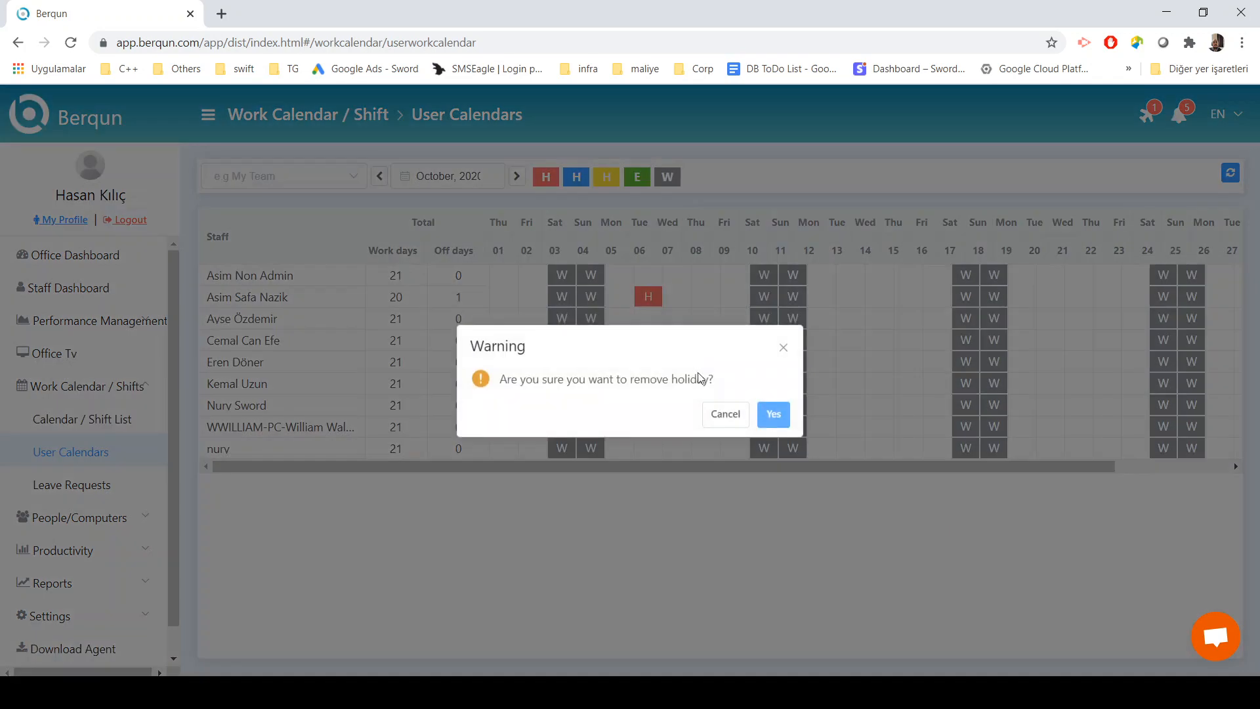
pyautogui.click(774, 414)
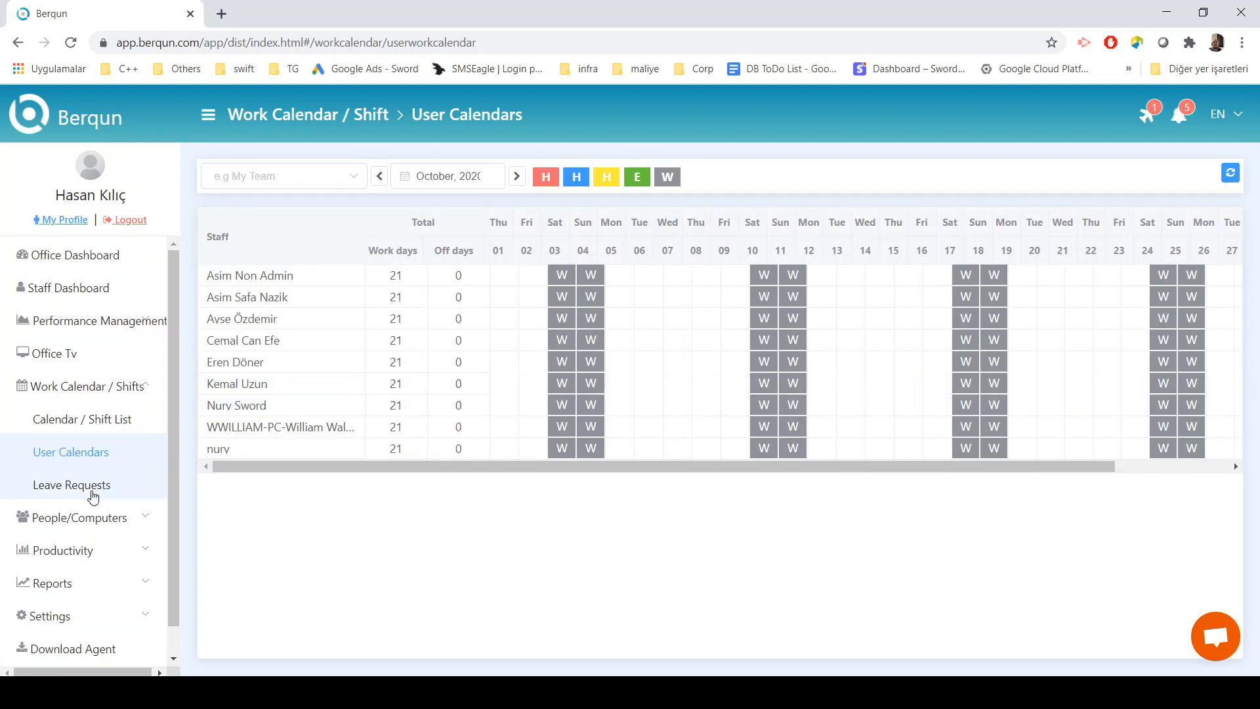
pyautogui.click(85, 391)
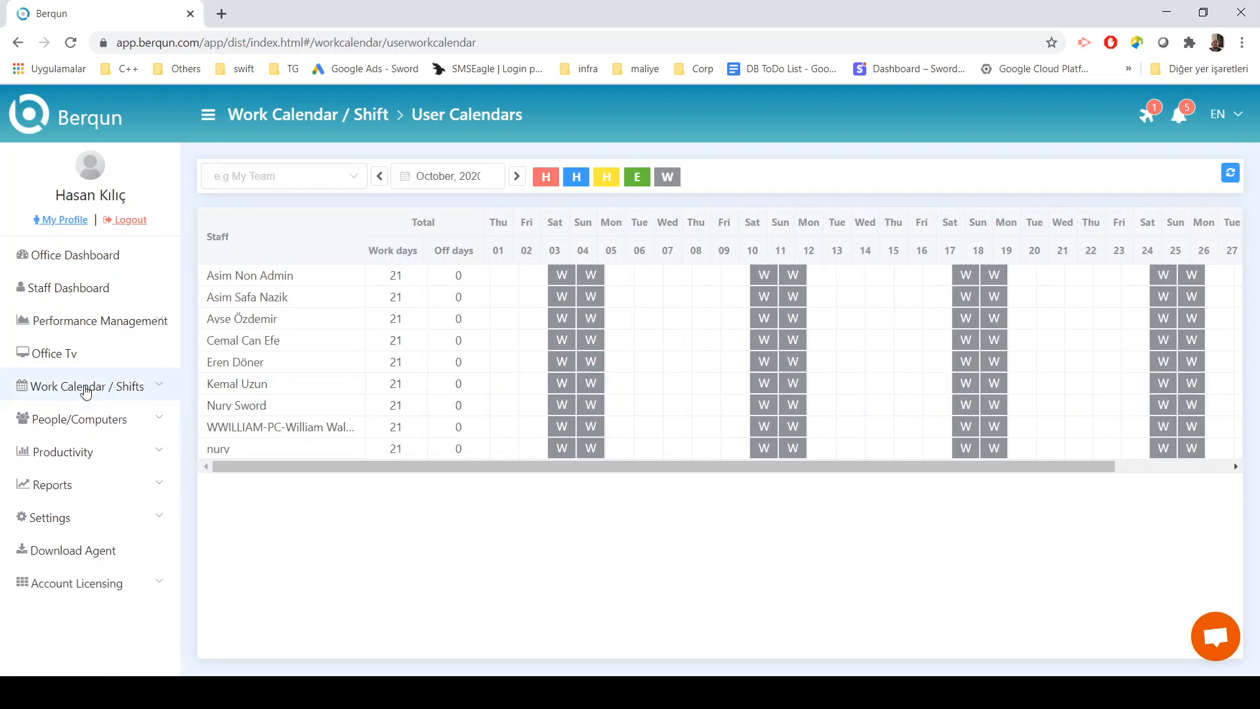
pyautogui.click(86, 390)
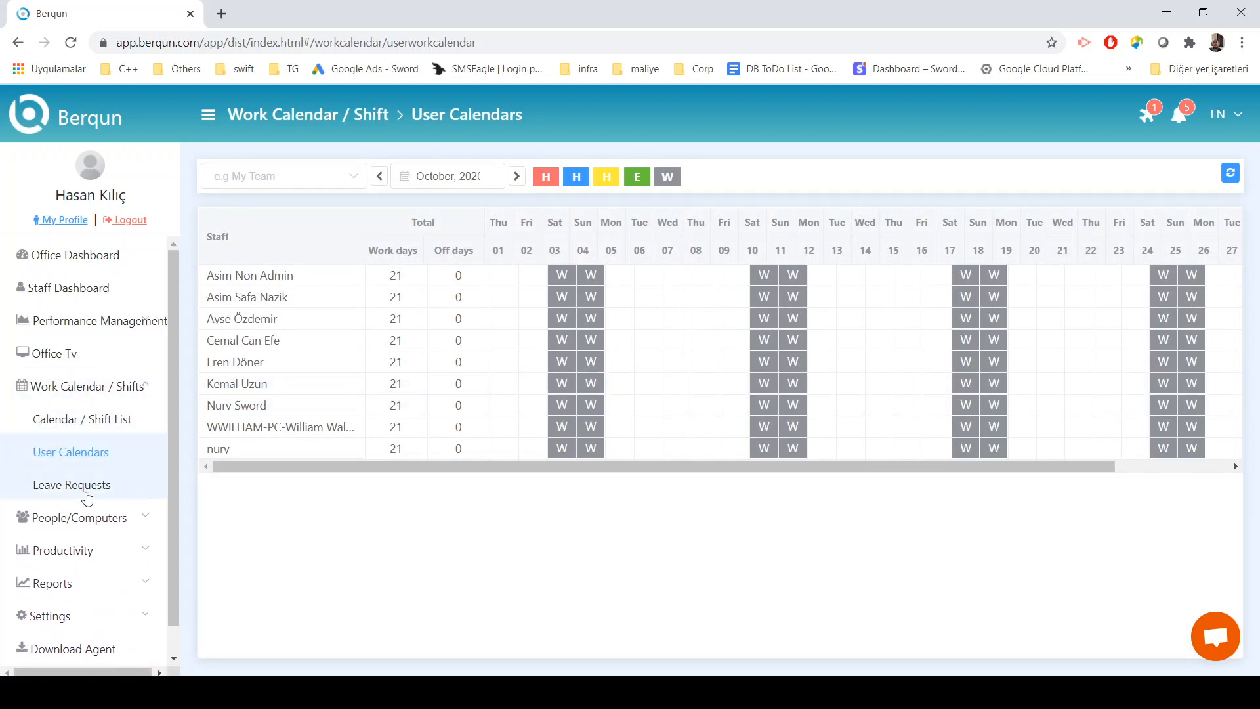